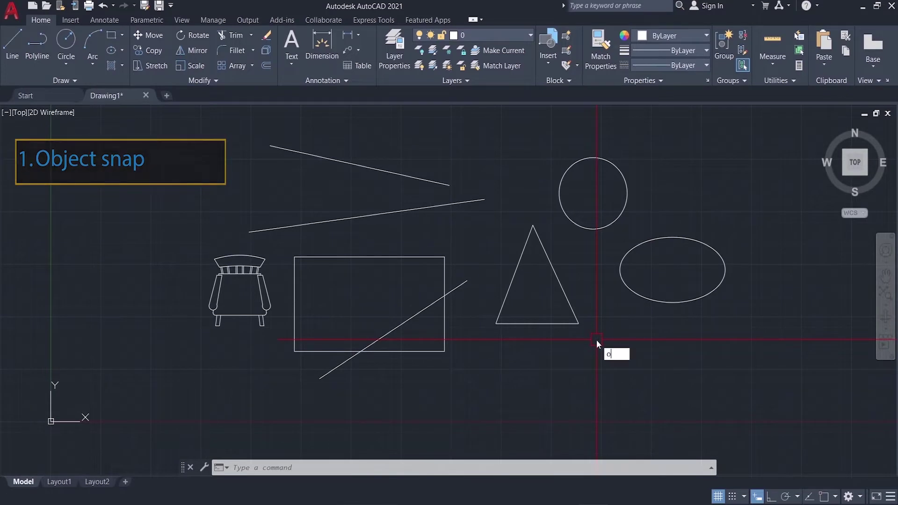
Bring up the object snap settings with the OS command and again through Object Snap Settings, closing the dialog each time
type("s")
key("Return")
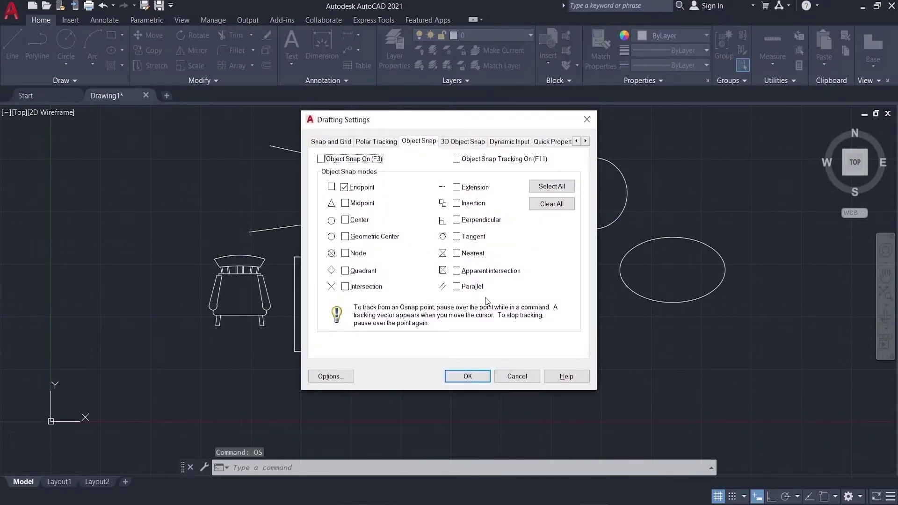
left_click(587, 119)
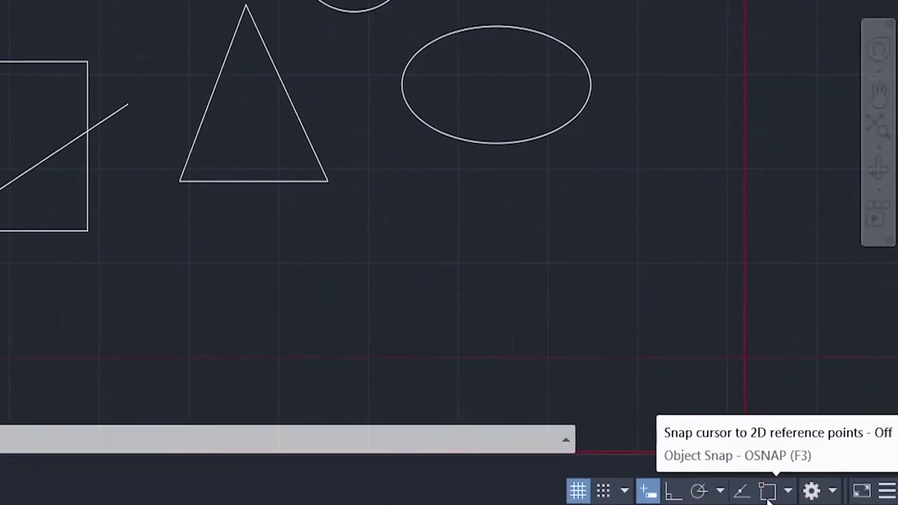
right_click(712, 489)
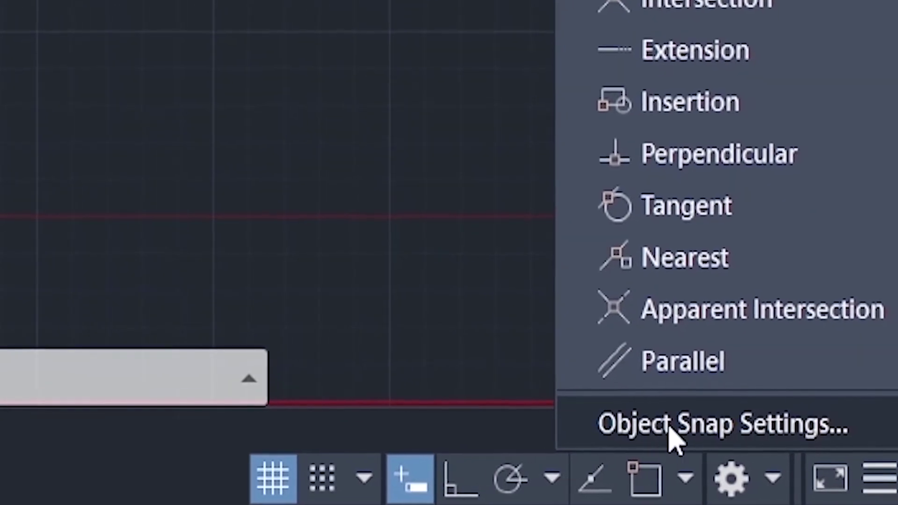
left_click(678, 426)
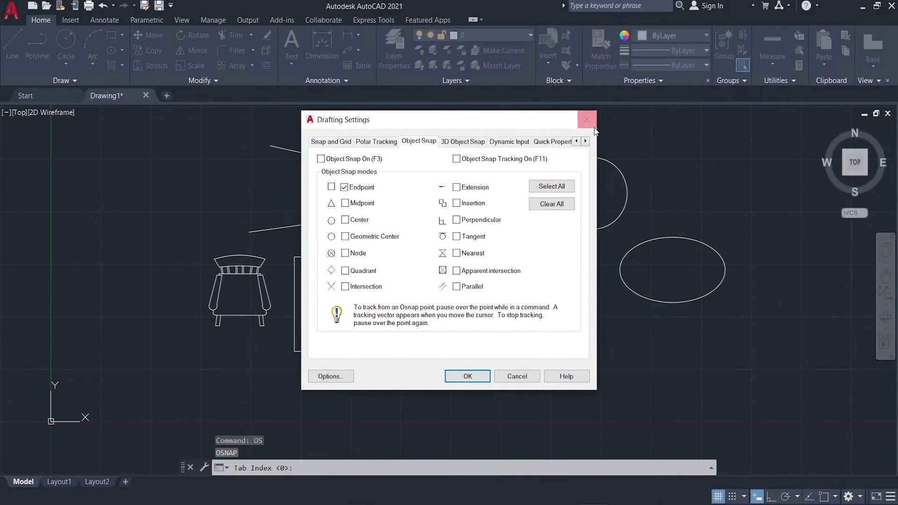
left_click(492, 3)
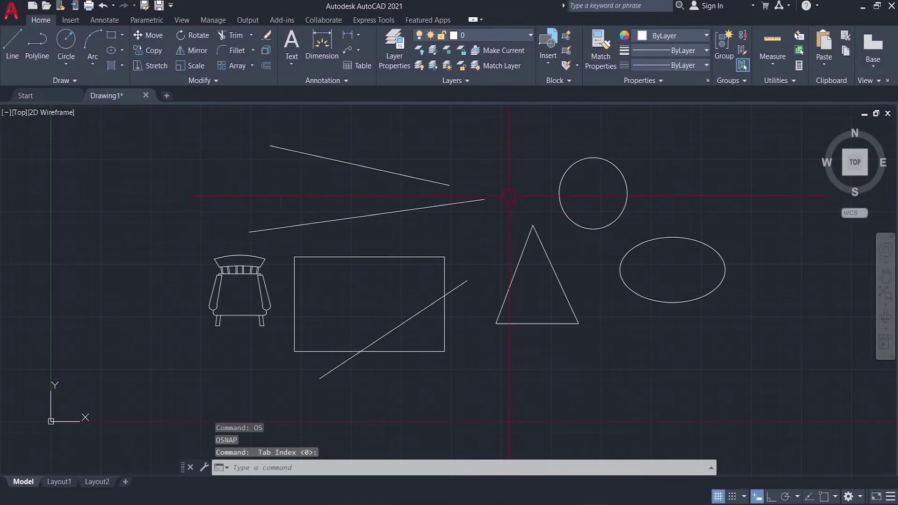
Turn on Object Snap in the Osnap Settings and accept the dialog
right_click(512, 177, "shift")
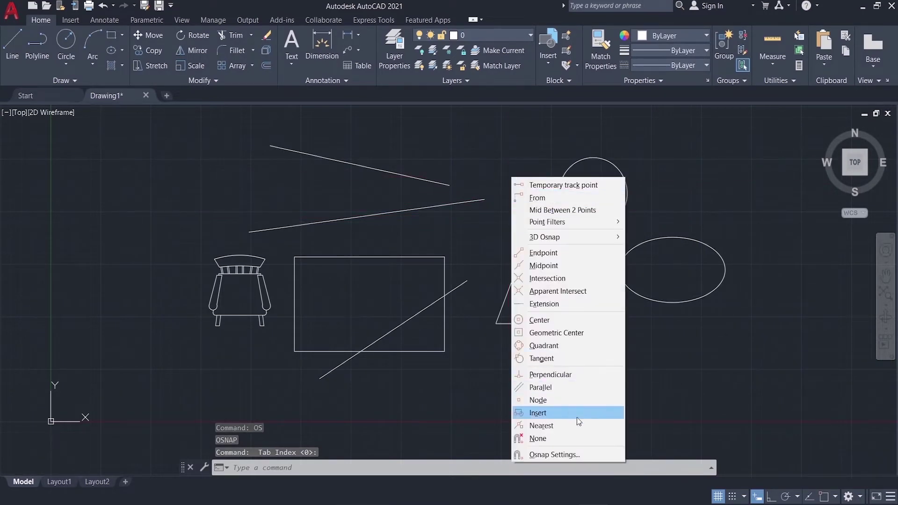
left_click(554, 455)
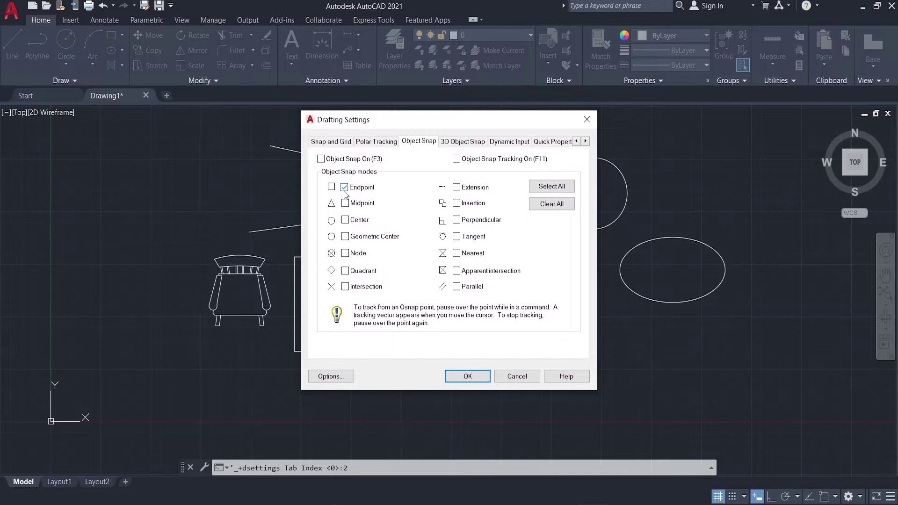
left_click(321, 159)
left_click(468, 376)
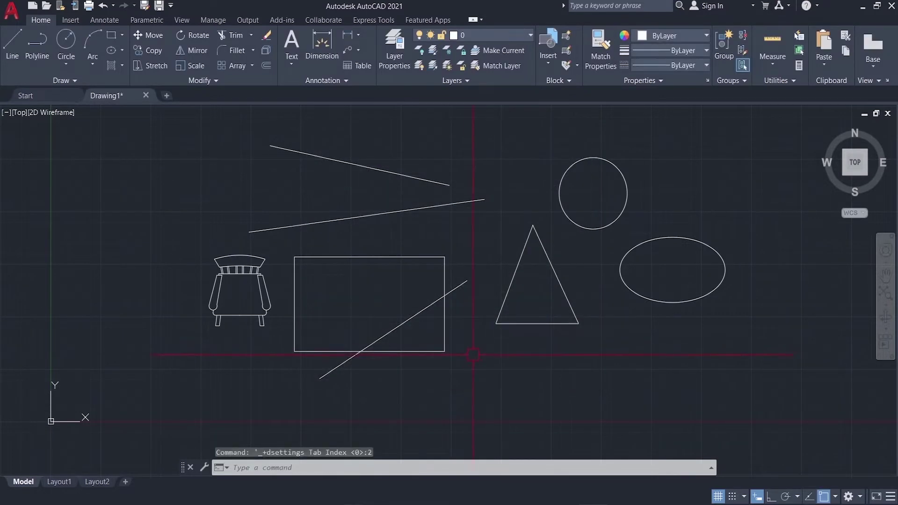
Start a line at the rectangle's upper-right corner using the Endpoint snap, and end the command without a second point
type("L")
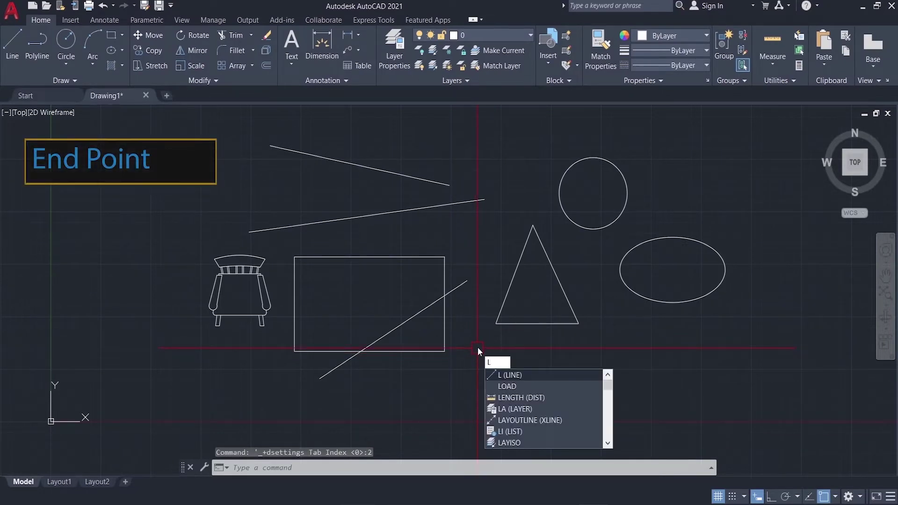
key("Return")
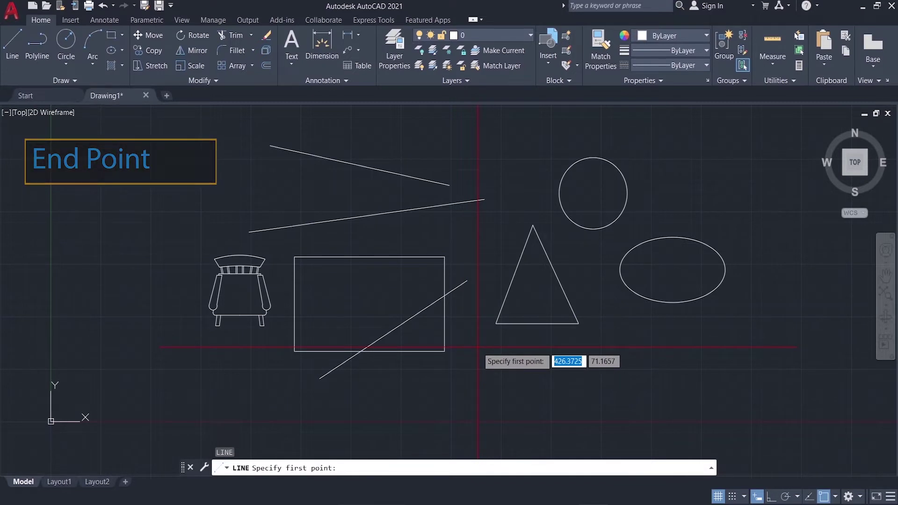
left_click(444, 257)
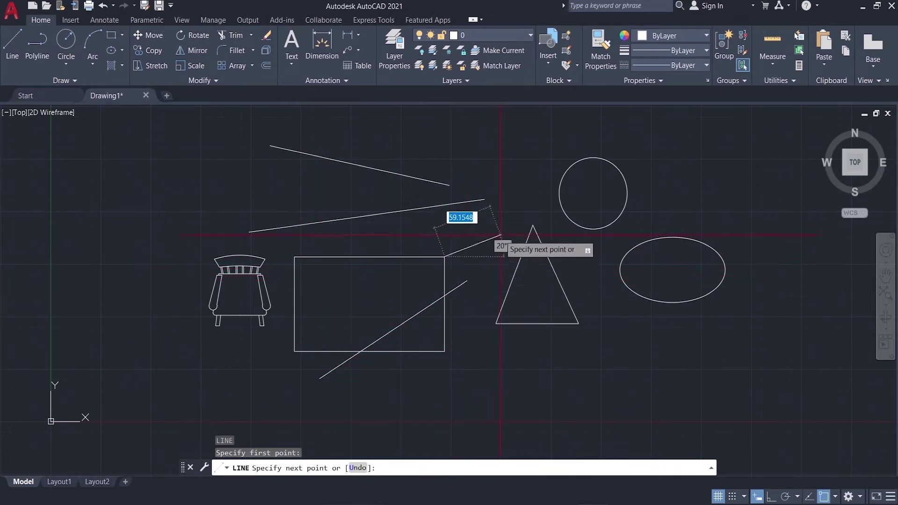
key("Return")
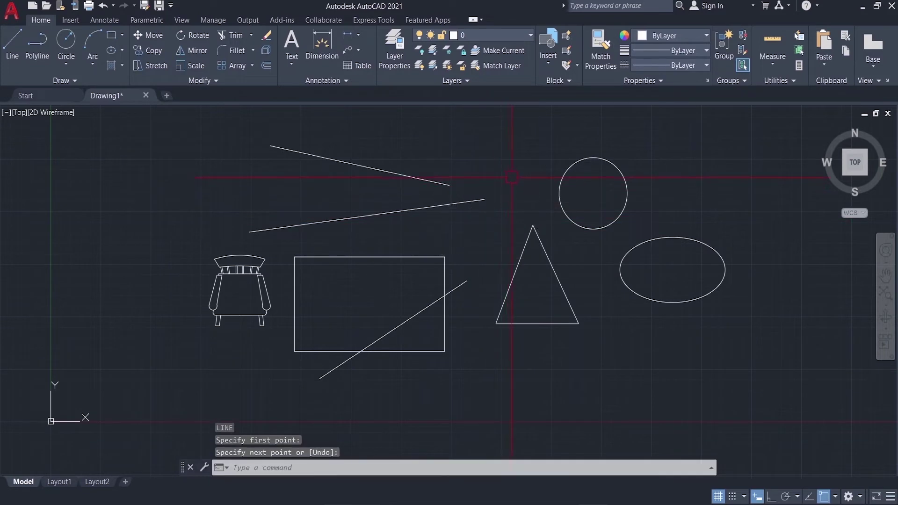
Clear the Endpoint mode in the Osnap Settings and close the dialog
right_click(515, 188, "shift")
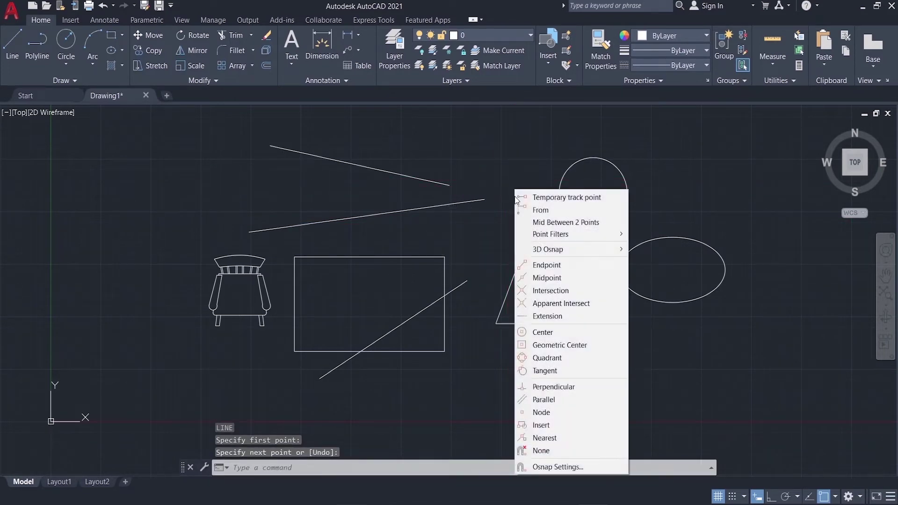
left_click(559, 461)
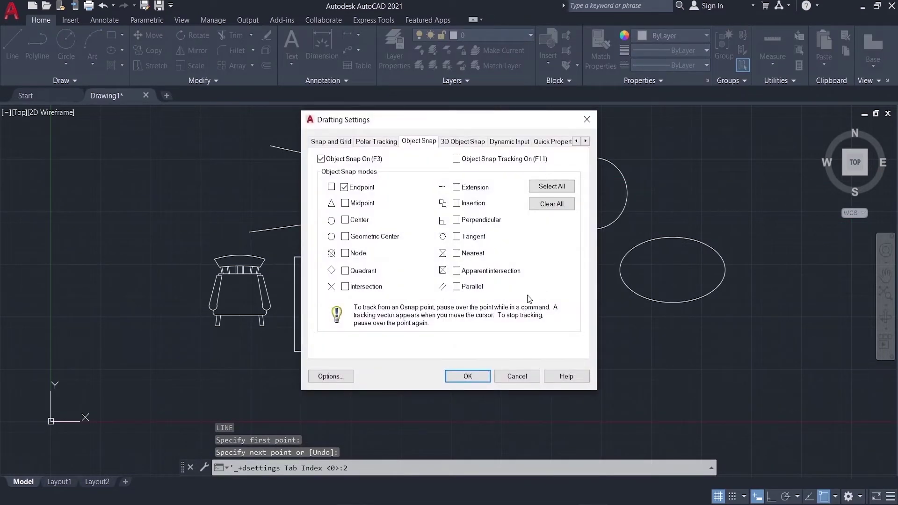
left_click(344, 188)
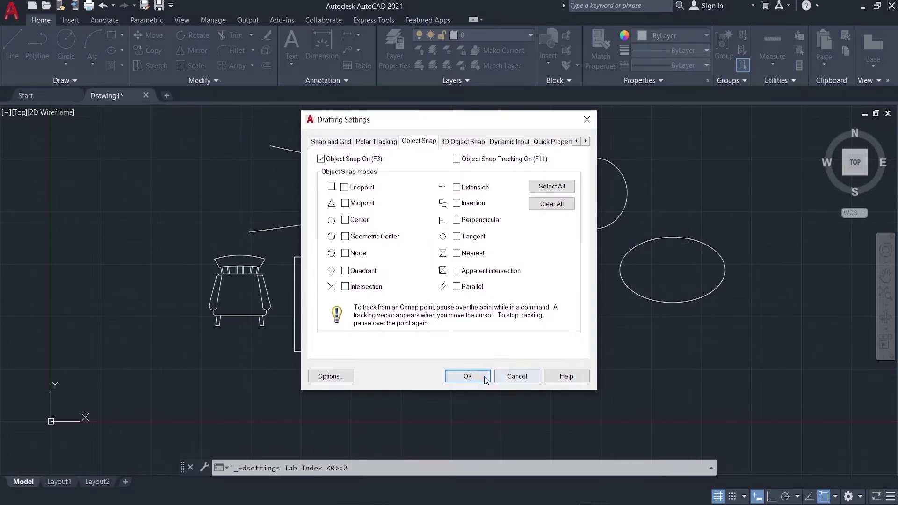
left_click(505, 376)
right_click(505, 178, "shift")
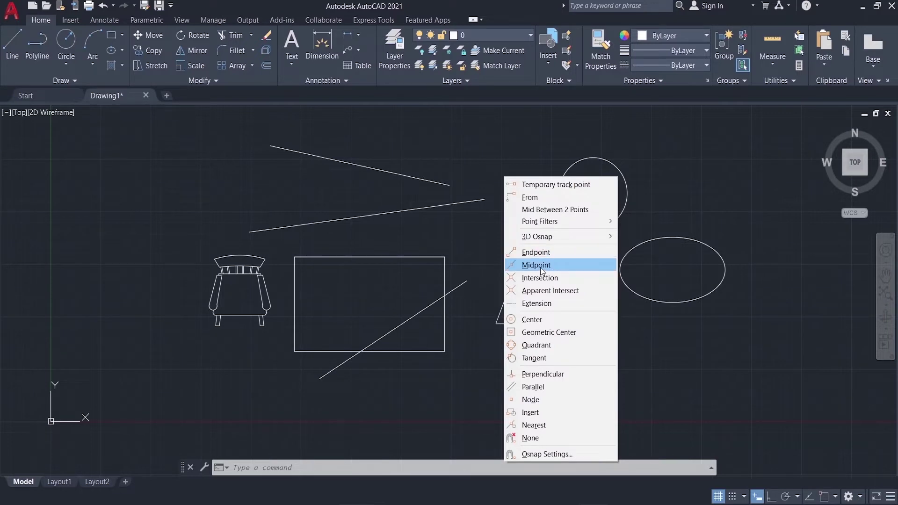
key("Escape")
left_click(521, 140)
key("Escape")
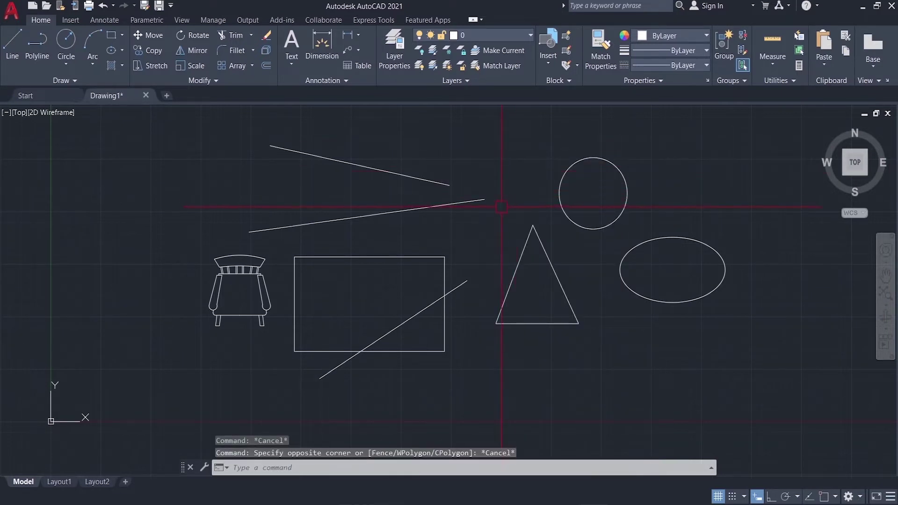
Start a line at the middle of the diagonal line crossing the rectangle using a one-time Midpoint snap, and cancel the command
type("L")
key("Return")
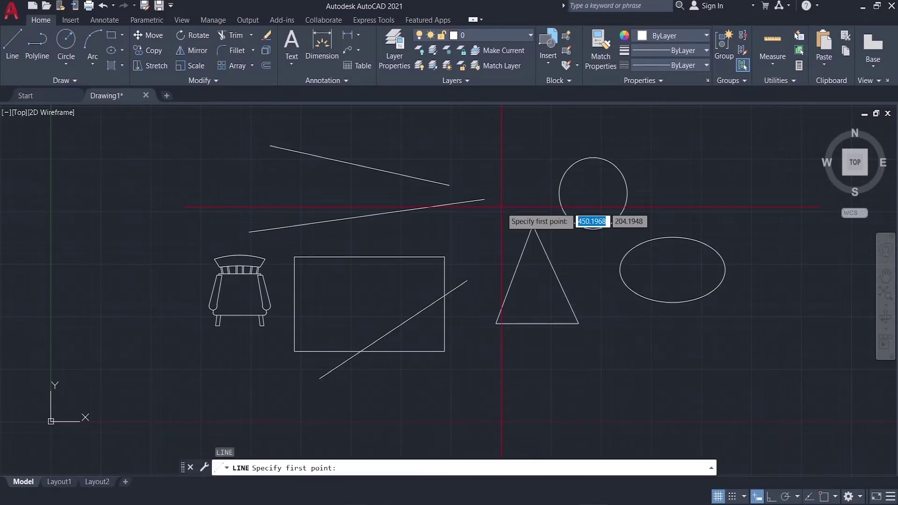
right_click(502, 206, "shift")
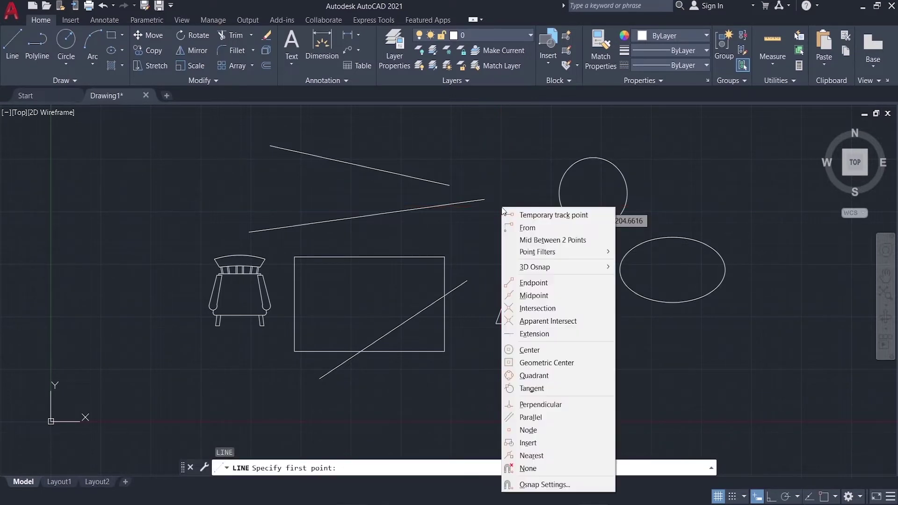
left_click(542, 296)
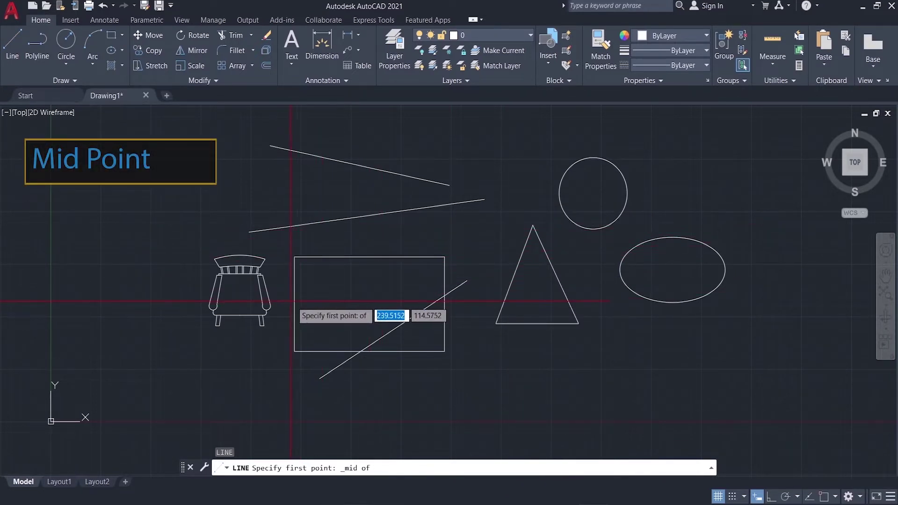
left_click(394, 329)
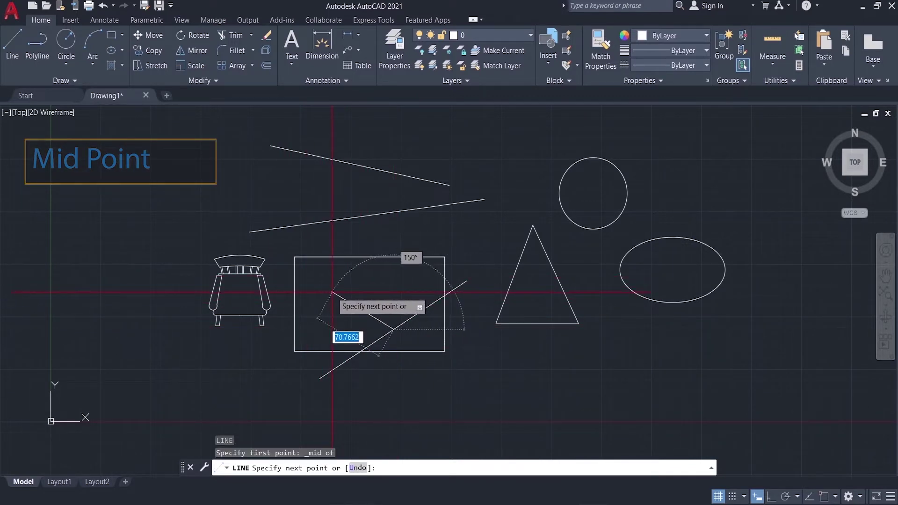
key("Escape")
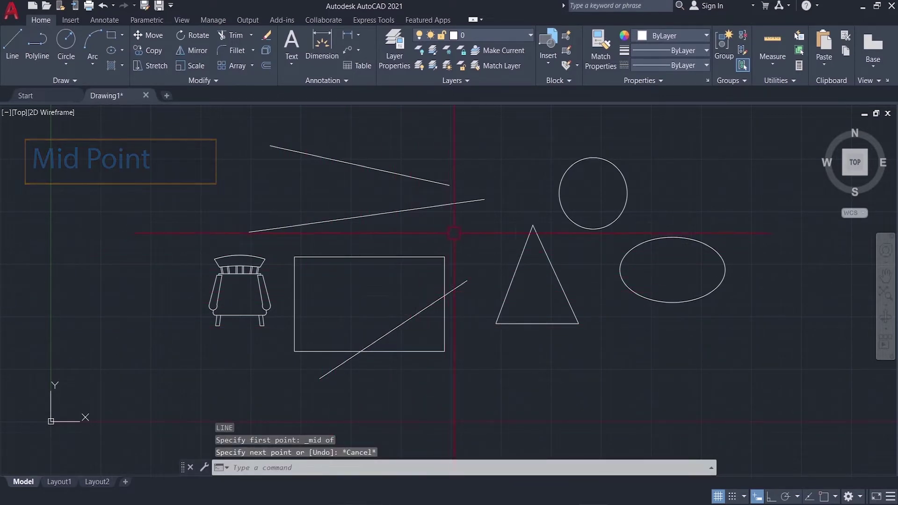
Start a line where the diagonal line crosses the rectangle's right edge using a one-time Intersection snap, and cancel the command
type("l")
key("Return")
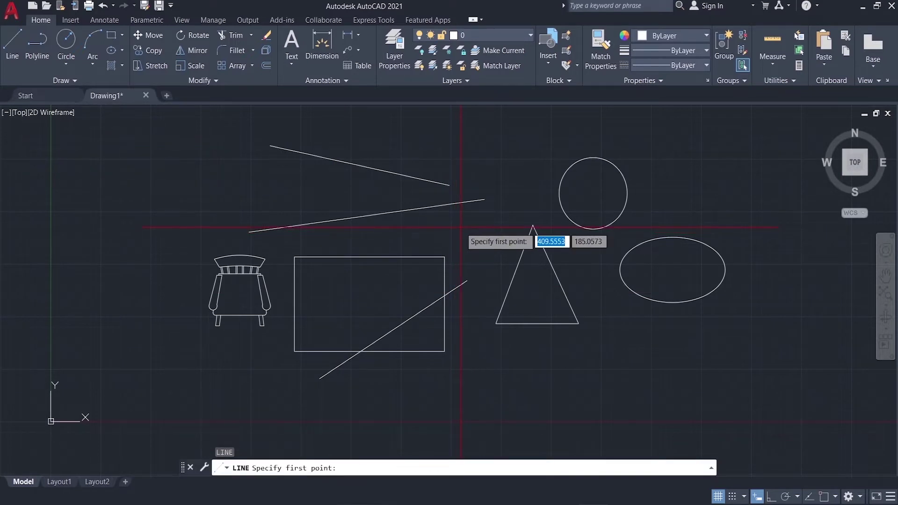
right_click(461, 228, "shift")
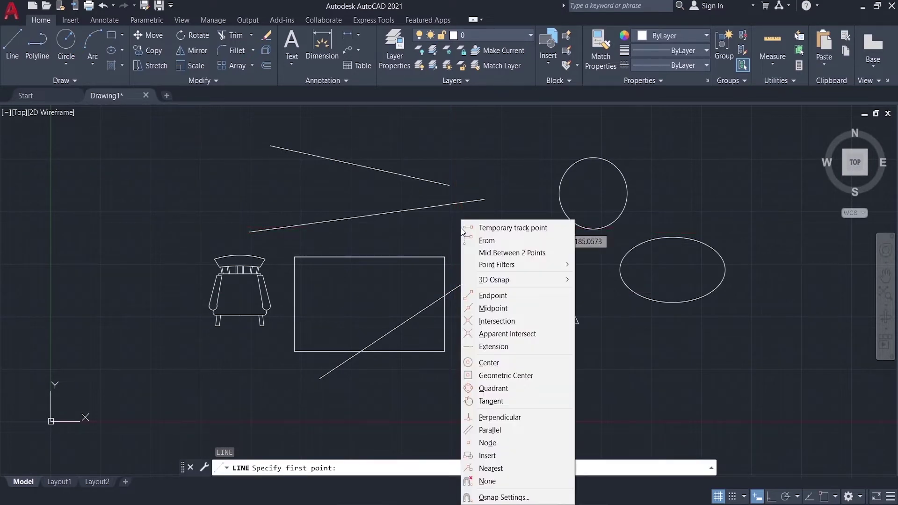
left_click(498, 322)
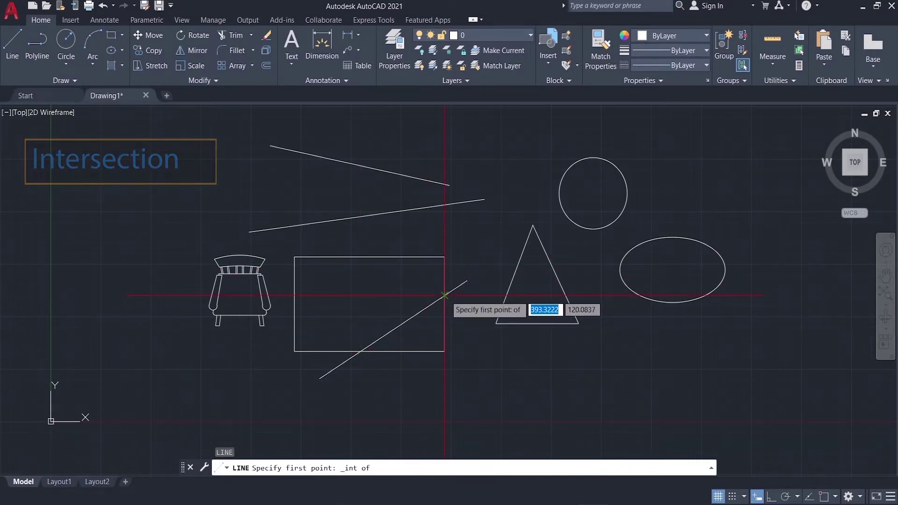
left_click(445, 295)
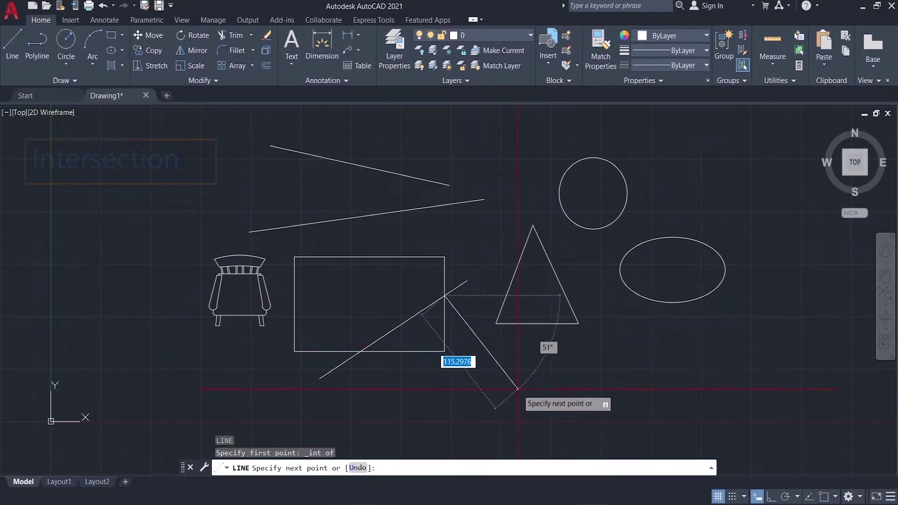
key("Escape")
Start a line with a one-time Apparent Intersect snap and orbit the view to examine where the two upper lines appear to cross
key("Return")
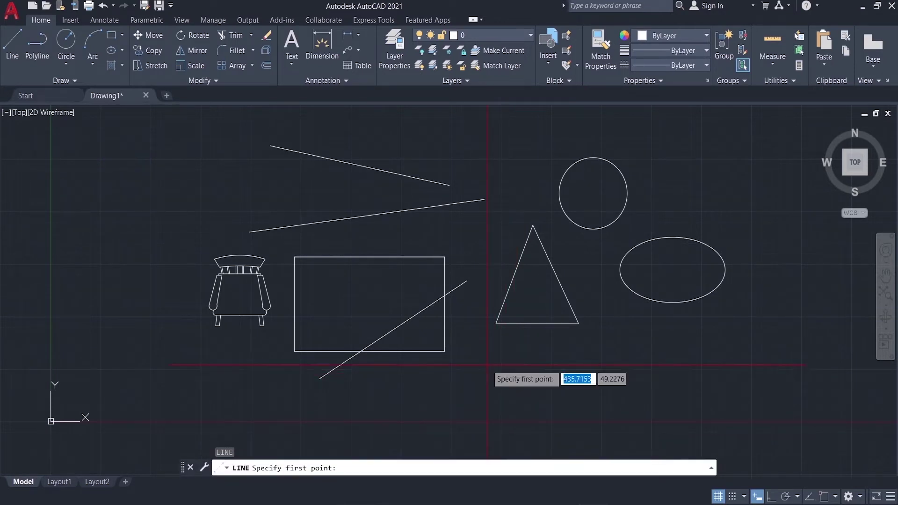
right_click(476, 336, "shift")
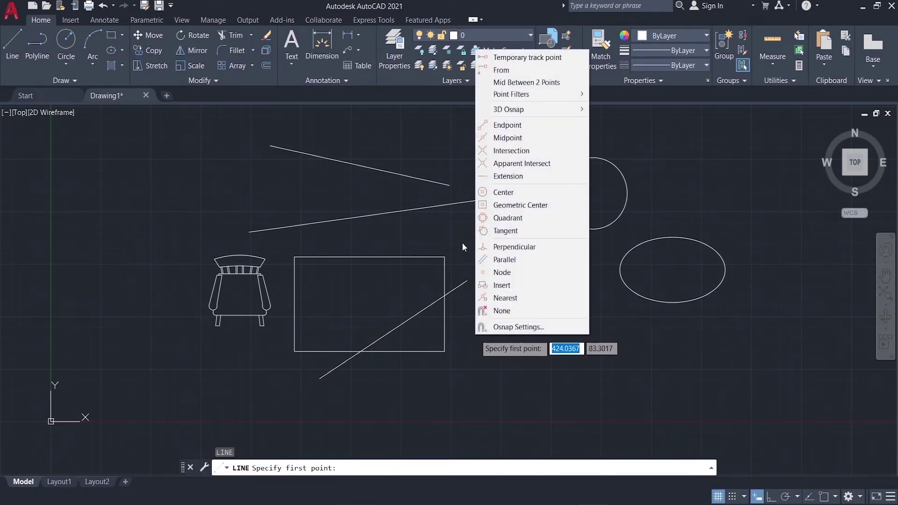
left_click(545, 164)
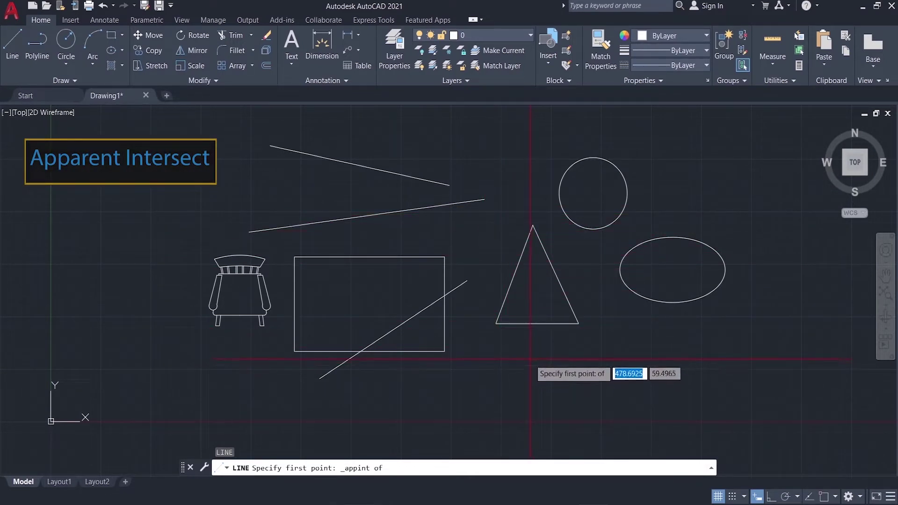
key("F8")
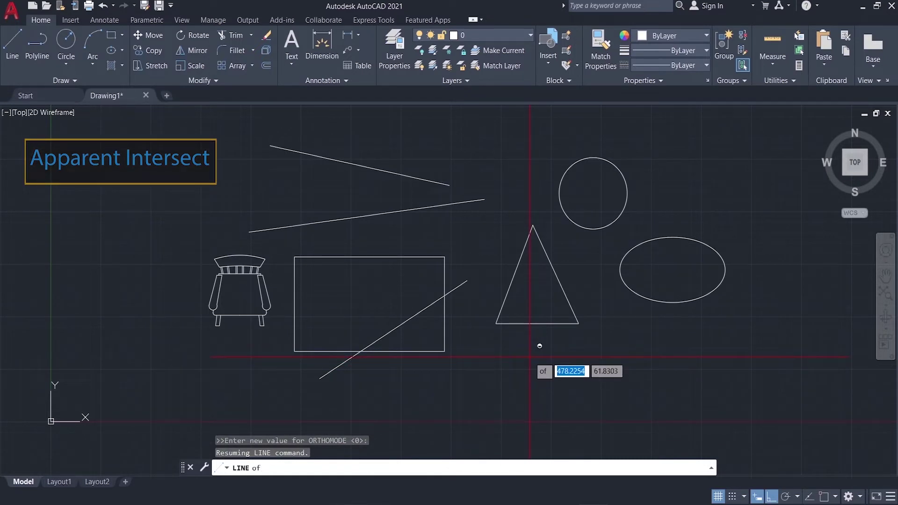
mouse_move(539, 345)
middle_mouse_down("shift")
mouse_move(471, 350)
mouse_move(524, 318)
mouse_move(542, 255)
mouse_move(567, 246)
mouse_move(551, 261)
mouse_move(526, 250)
middle_mouse_up("shift")
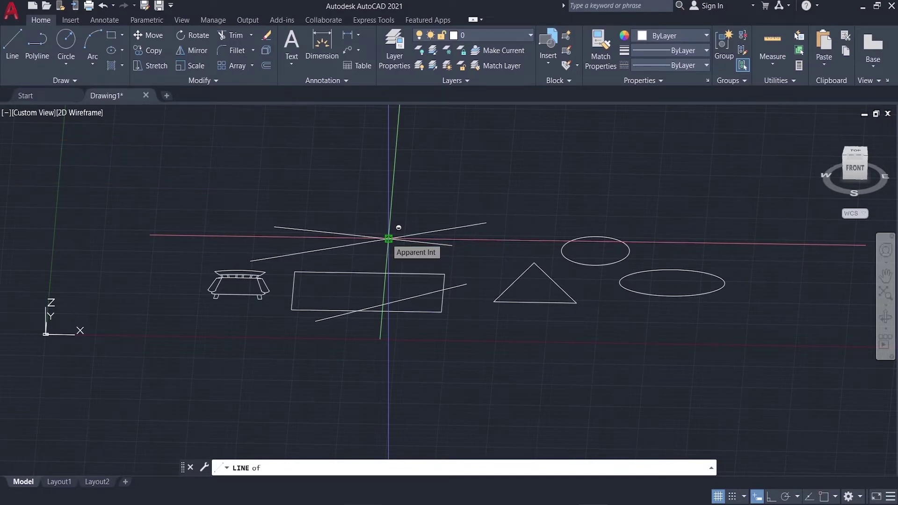
middle_click_drag(462, 257, 471, 397, "shift")
middle_click_drag(503, 316, 498, 211, "shift")
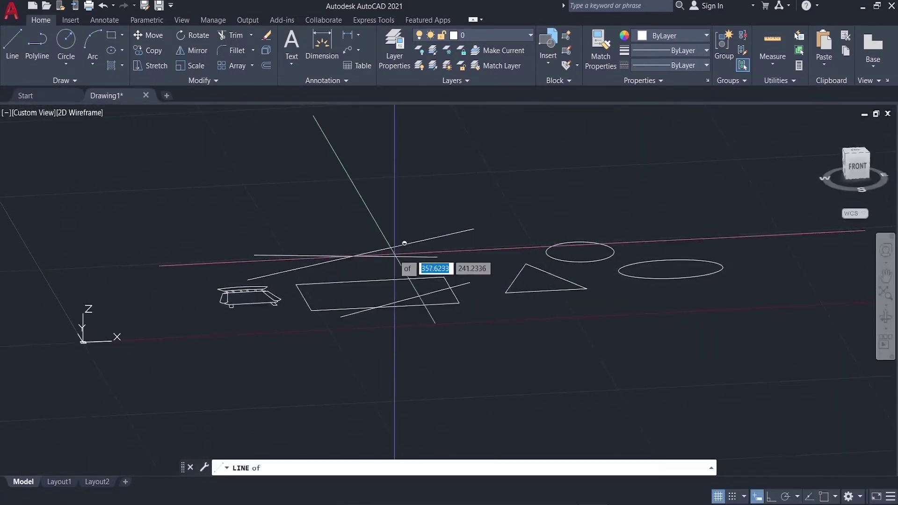
mouse_move(360, 255)
middle_mouse_down("shift")
mouse_move(367, 271)
mouse_move(331, 265)
mouse_move(371, 253)
middle_mouse_up("shift")
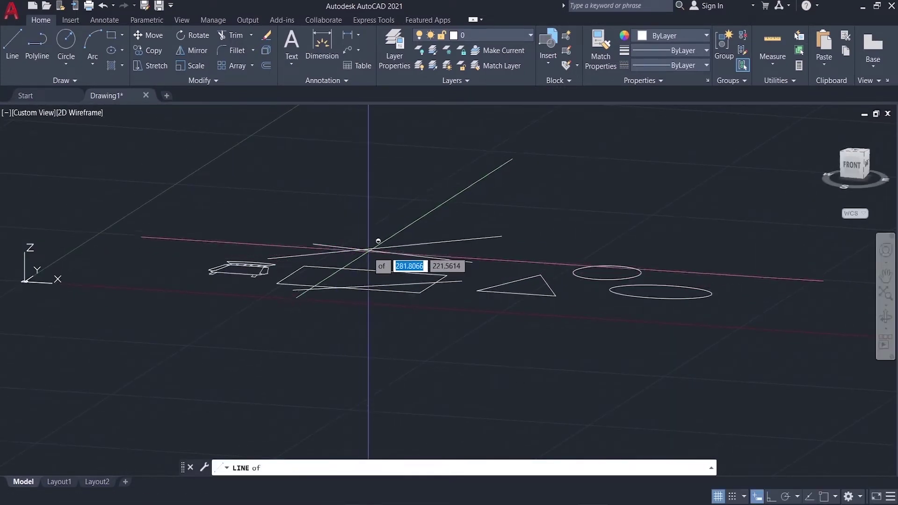
middle_click_drag(377, 243, 442, 315, "shift")
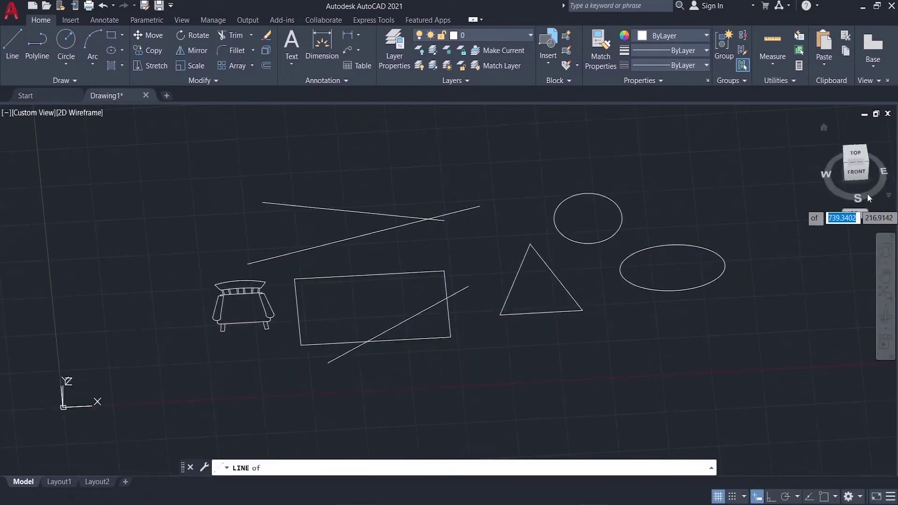
Restore the Top view and cancel the Line command without picking a point
left_click(858, 158)
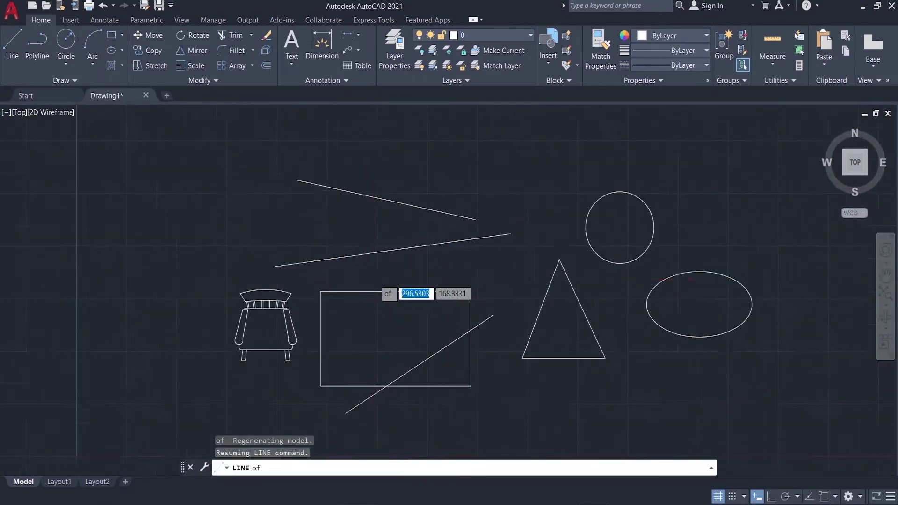
scroll(437, 261, "up", 2)
scroll(445, 260, "down", 2)
key("Escape")
key("Escape")
key("Escape")
Start a line on the extension beyond the upper sloping line's left end using a one-time Extension snap, and cancel the command
mouse_move(471, 256)
middle_mouse_down()
mouse_move(496, 266)
mouse_move(488, 265)
middle_mouse_up()
type("l")
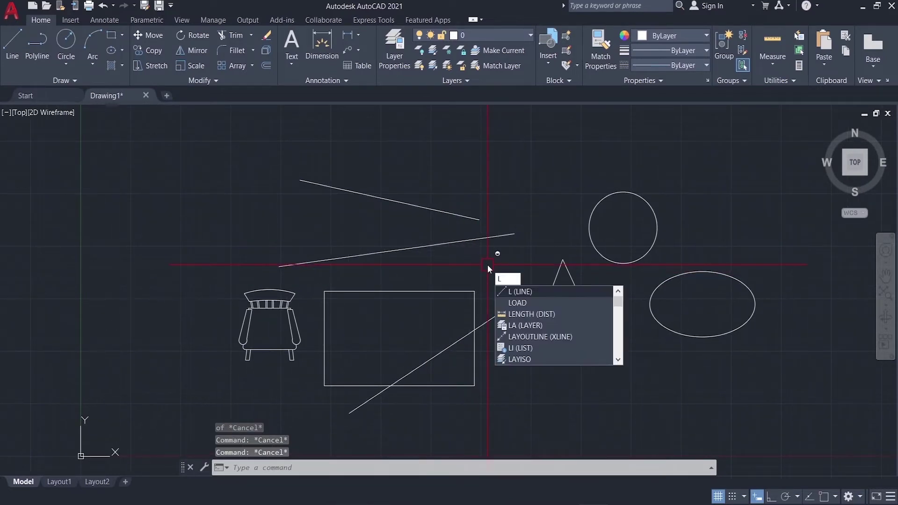
key("Return")
right_click(487, 264, "shift")
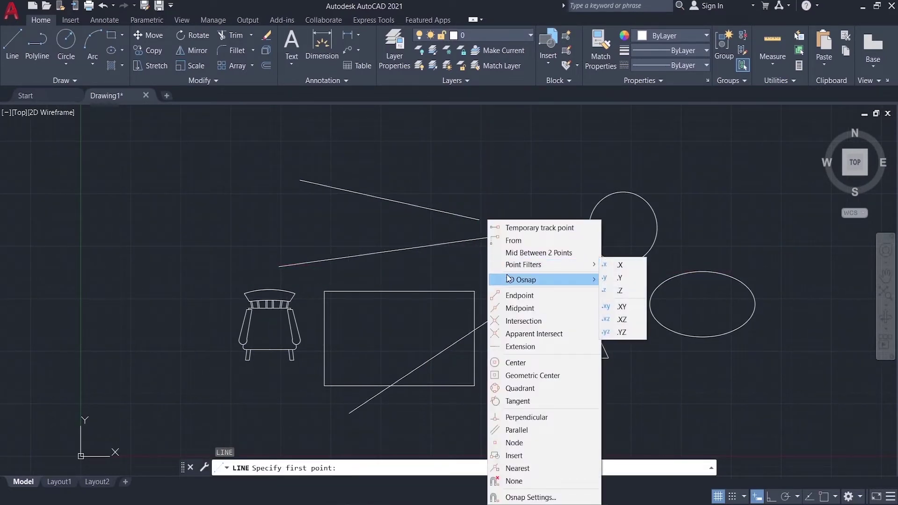
left_click(527, 346)
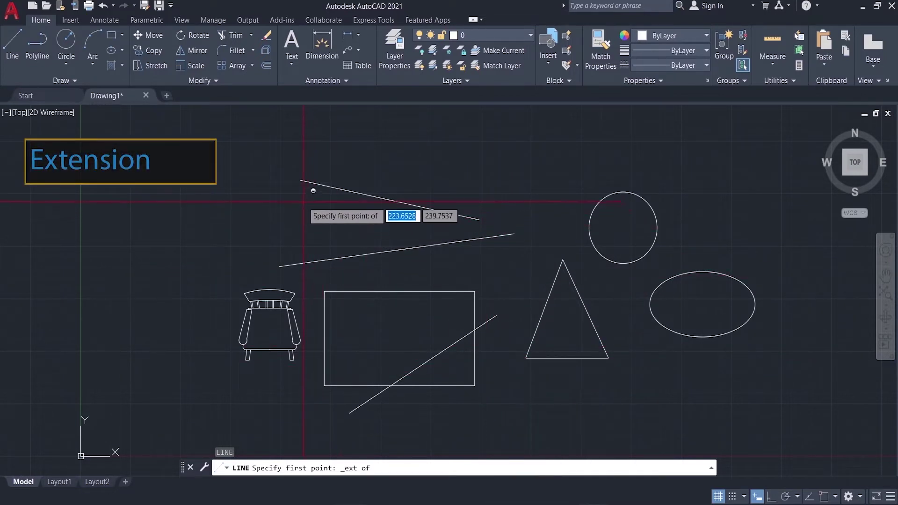
mouse_move(301, 180)
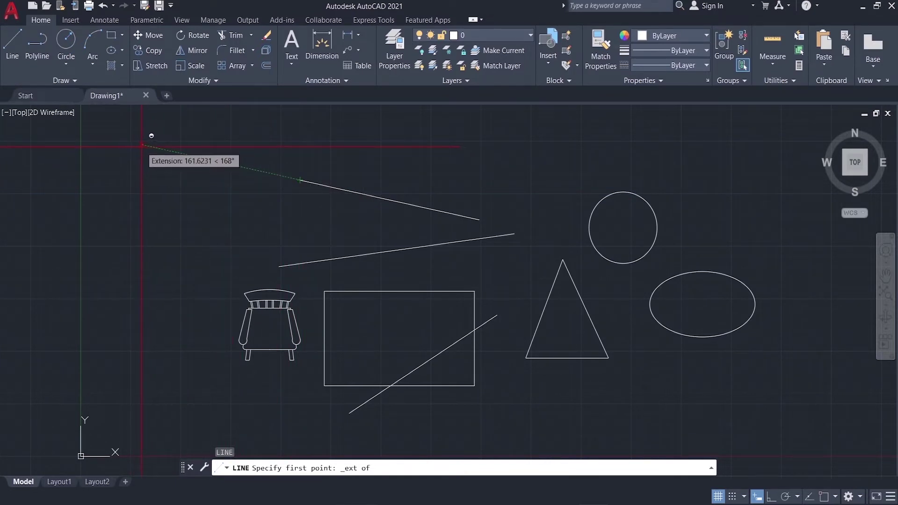
left_click(142, 146)
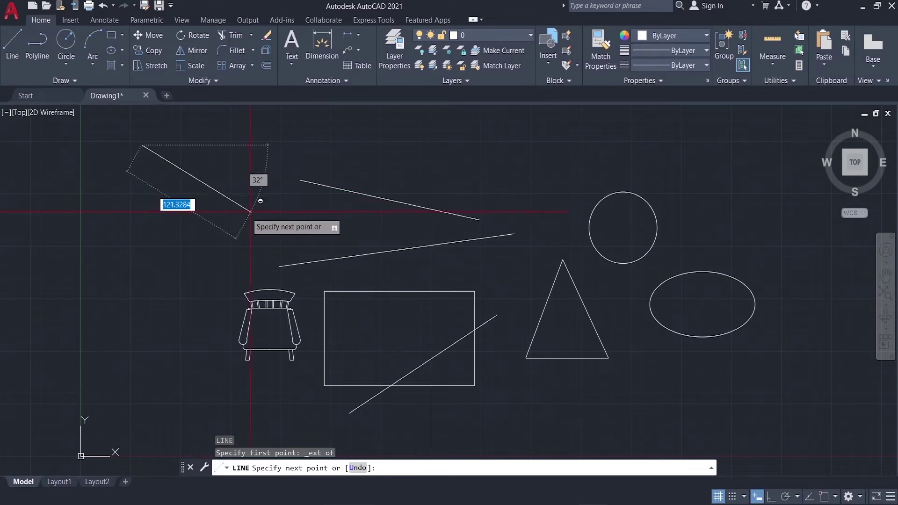
key("Escape")
key("Escape")
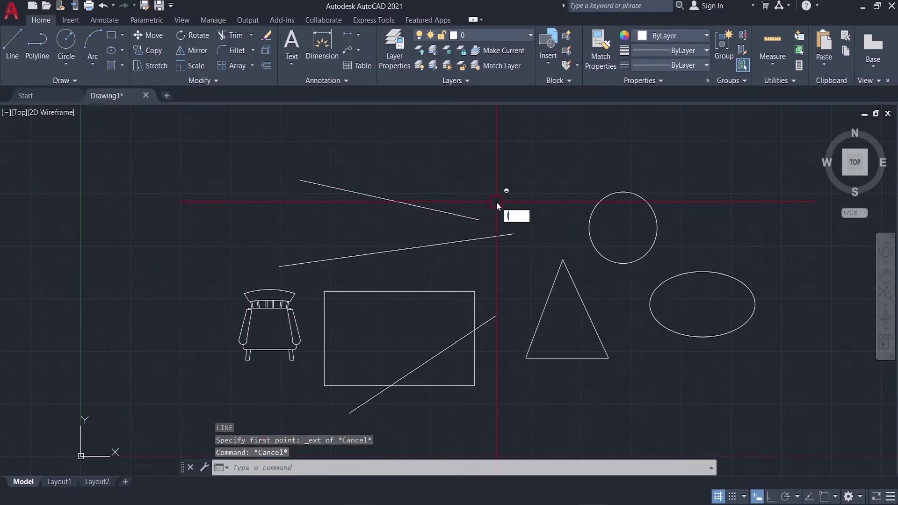
Start a line at the circle's center using a one-time Center snap, and cancel the command
key("Return")
right_click(501, 190, "shift")
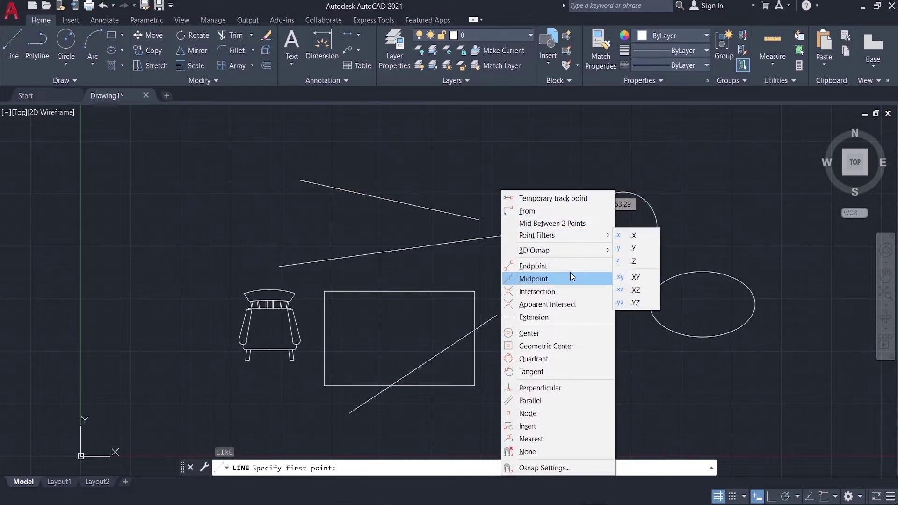
left_click(549, 334)
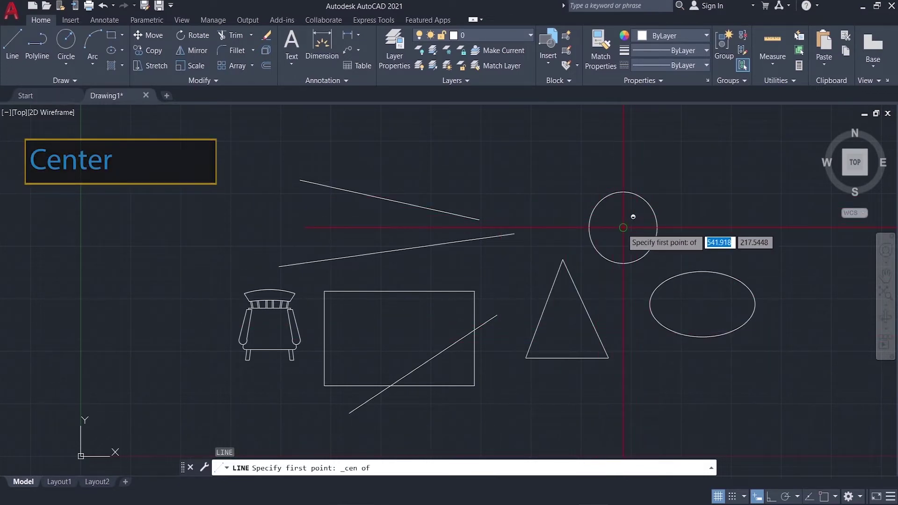
left_click(633, 213)
key("Escape")
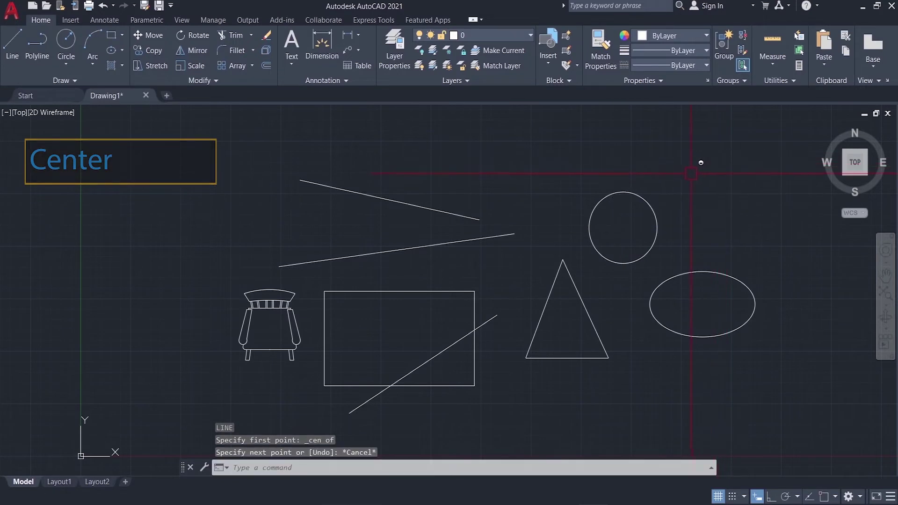
Draw a line about 165 units long at about 63° up from the ellipse's center using a one-time Center snap
key("Return")
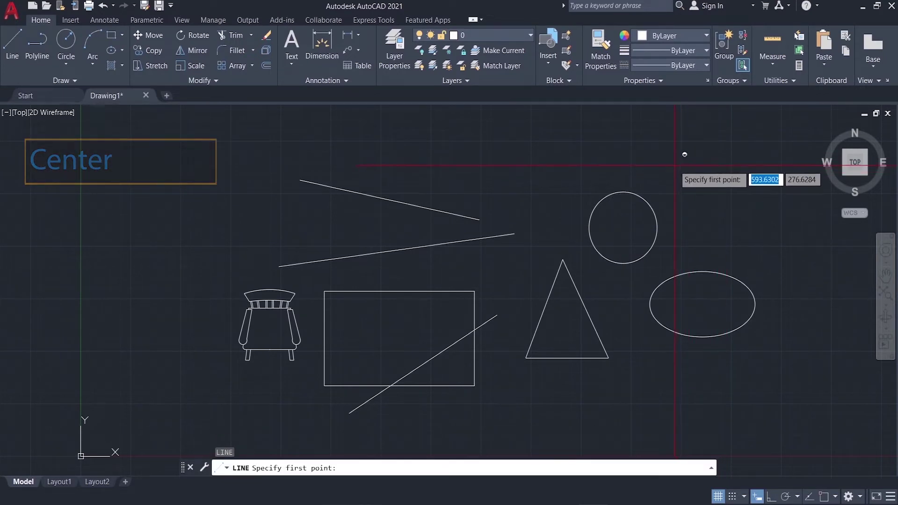
right_click(674, 167, "shift")
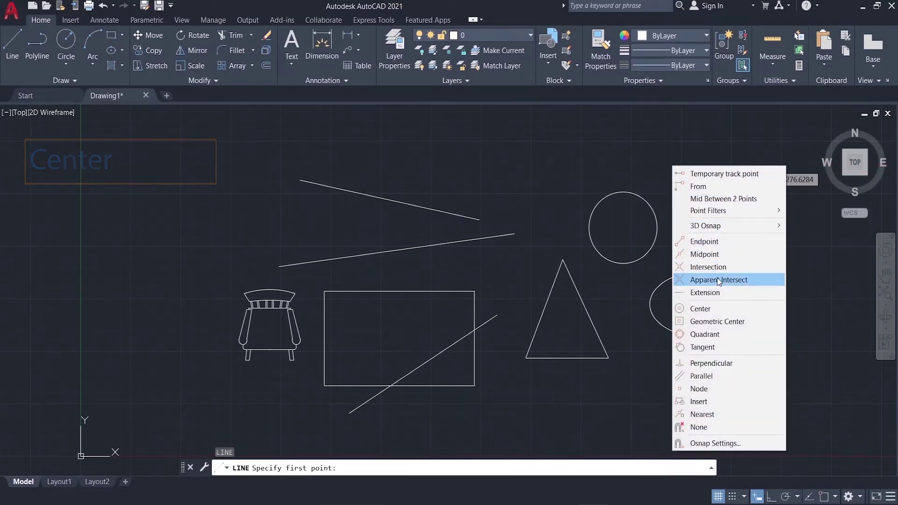
left_click(745, 309)
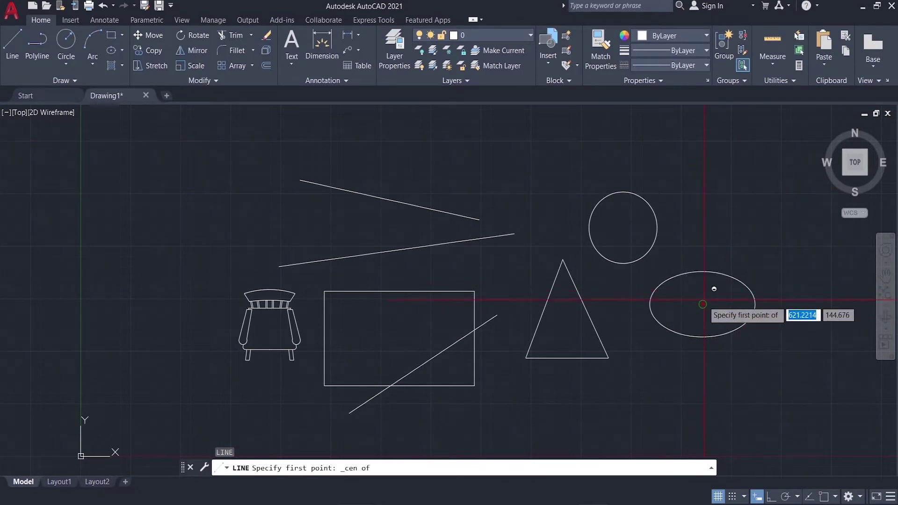
left_click(713, 297)
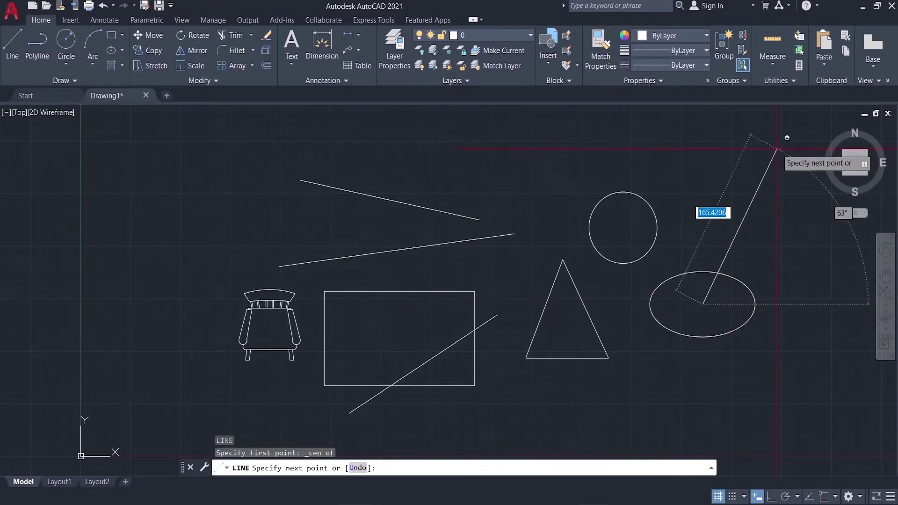
left_click(775, 152)
key("Return")
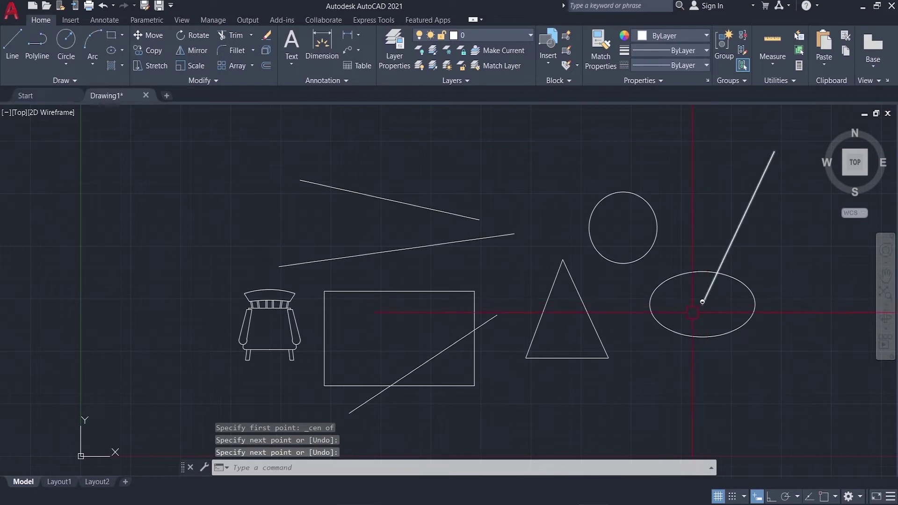
key("Escape")
Delete the line drawn from the ellipse's center
left_click(770, 191)
left_click(726, 217)
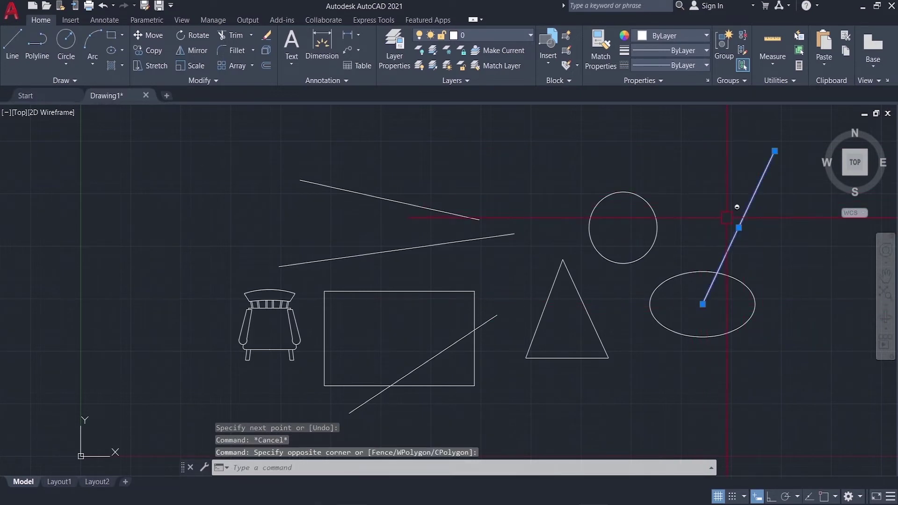
key("Delete")
type("l")
key("Return")
key("Escape")
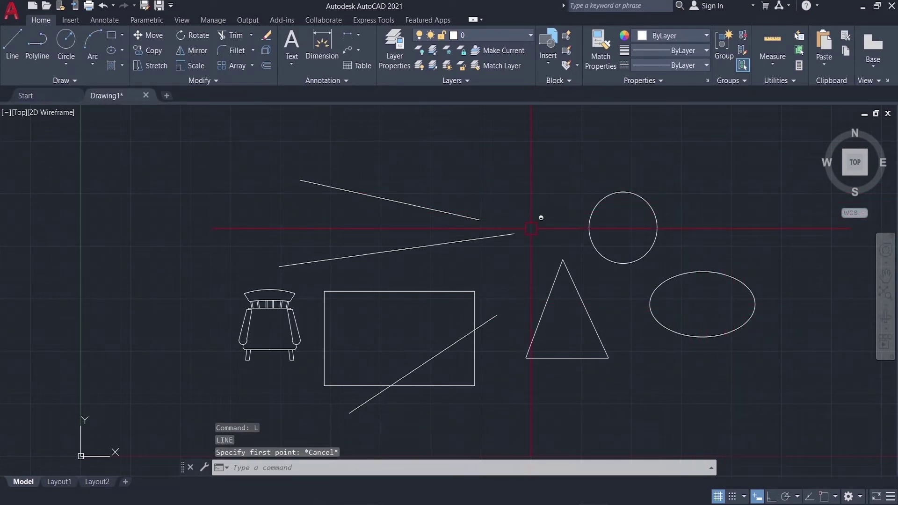
Locate the triangle's geometric center for a line start using a one-time Geometric Center snap, and cancel the command
type("l")
key("Return")
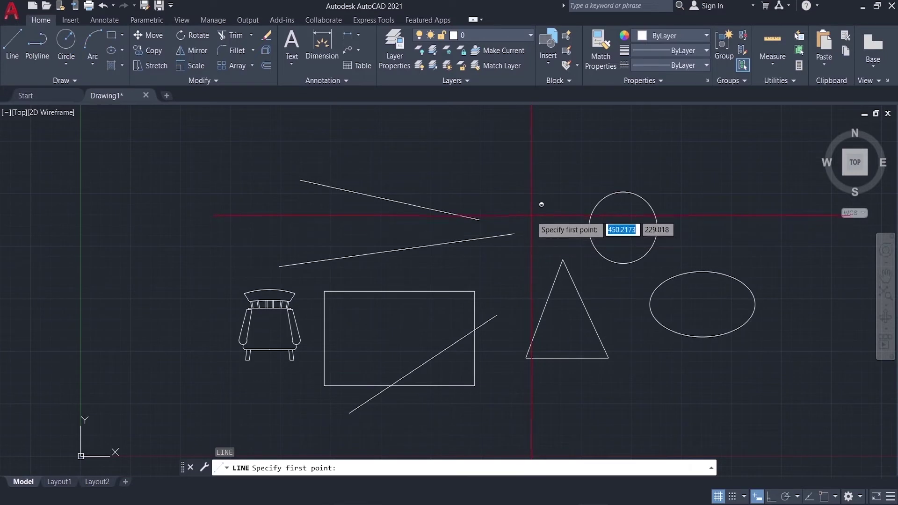
right_click(532, 215, "shift")
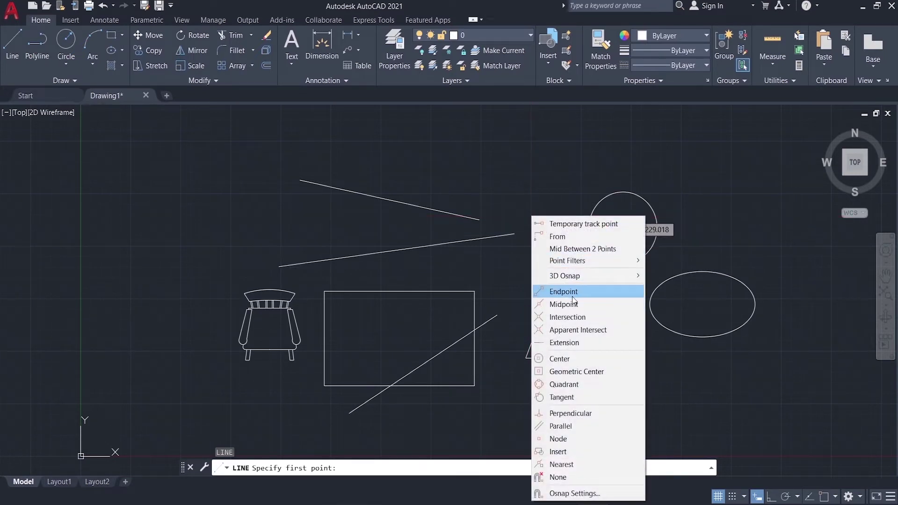
left_click(584, 373)
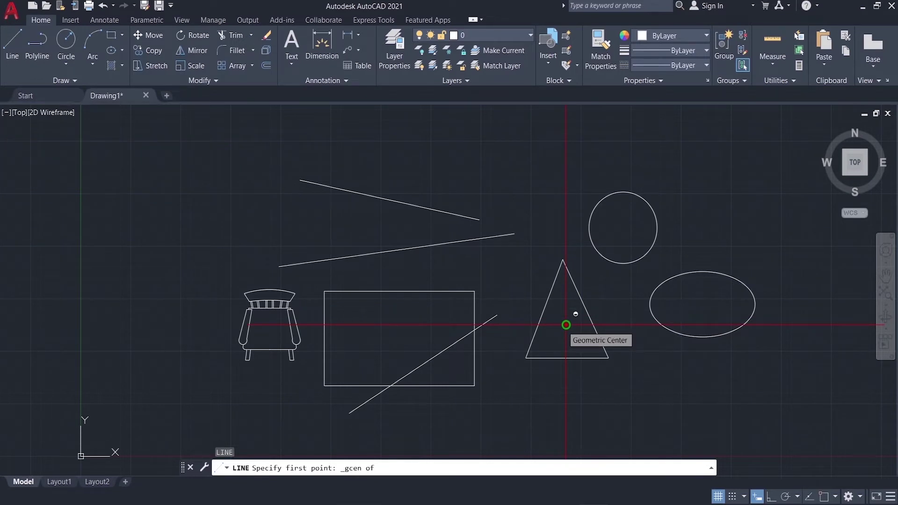
key("Escape")
key("Escape")
key("Escape")
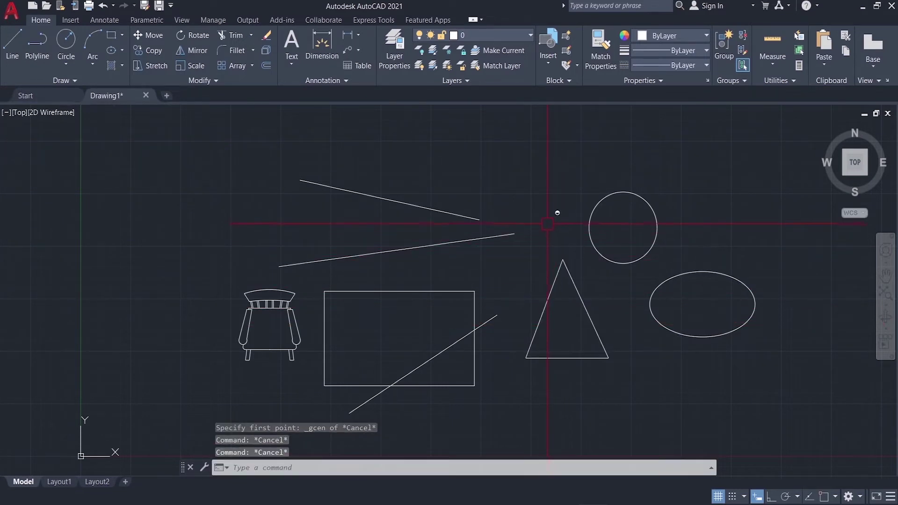
Start a line at the circle's lowest quadrant point using a one-time Quadrant snap, and cancel the command
type("l")
key("Return")
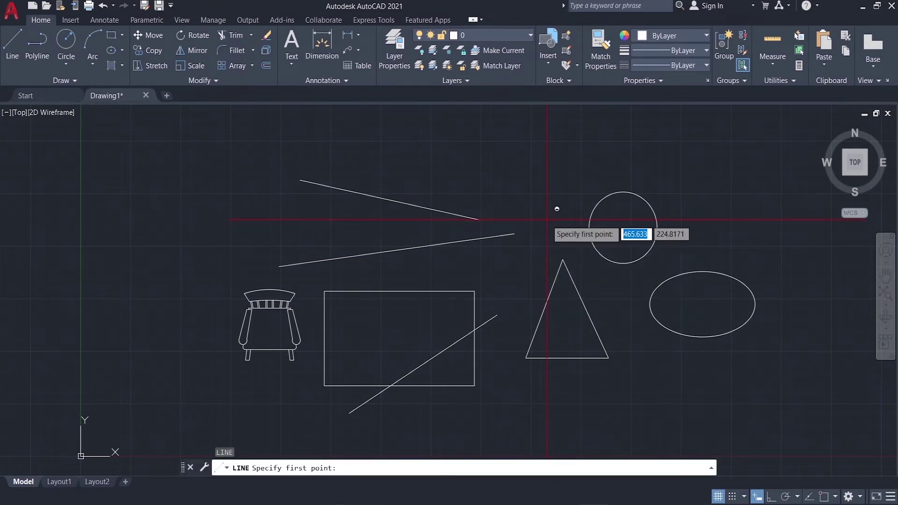
right_click(546, 211, "shift")
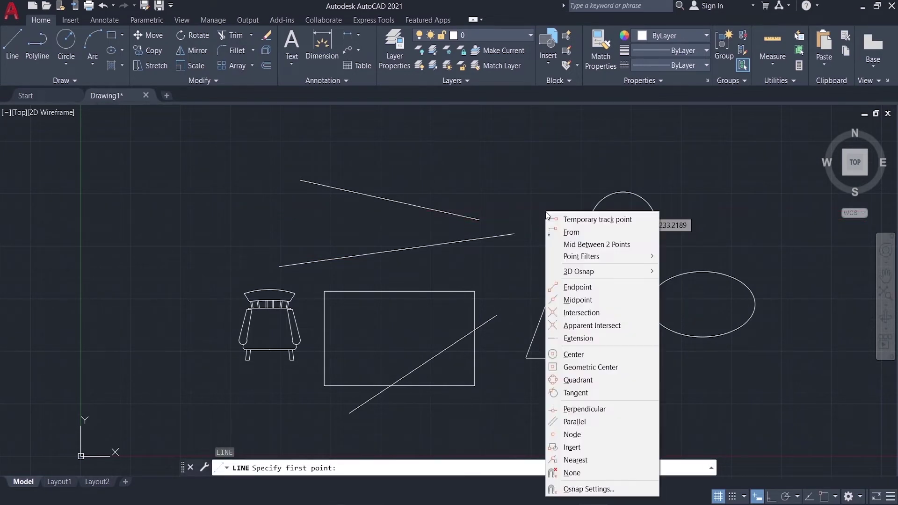
left_click(585, 381)
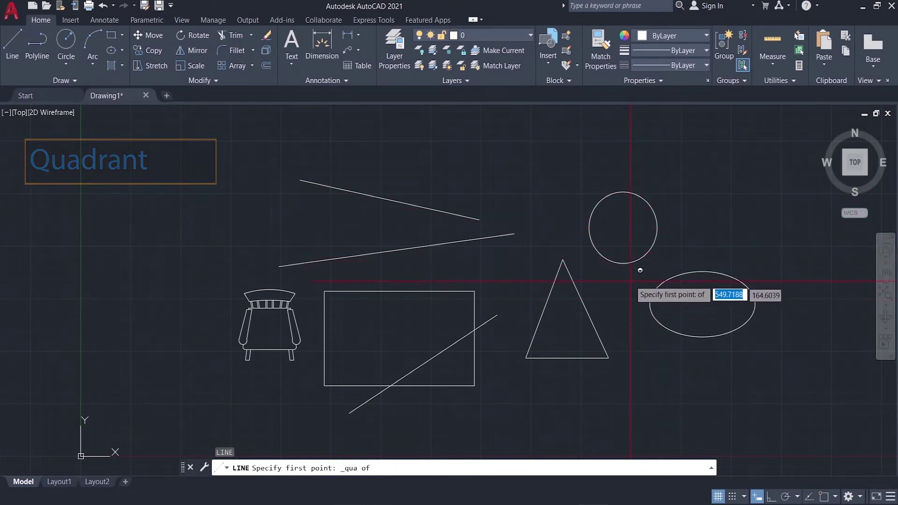
left_click(624, 260)
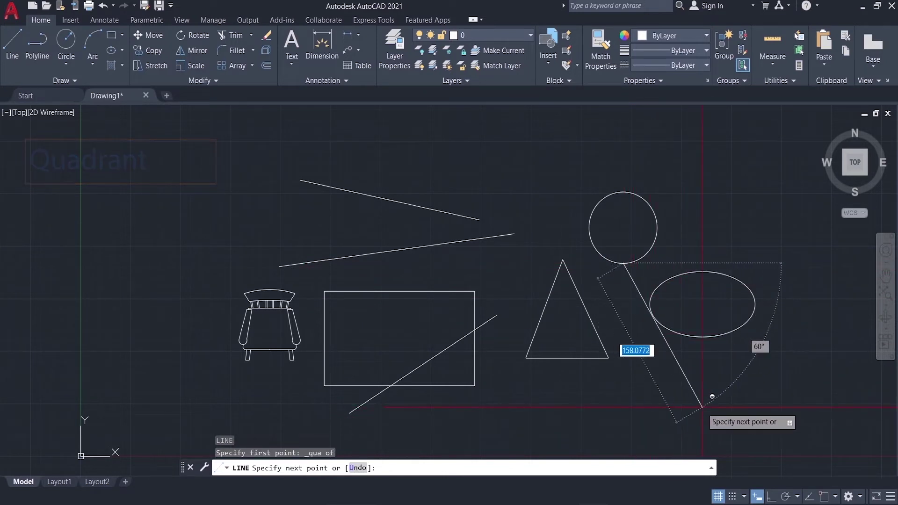
key("Escape")
key("Escape")
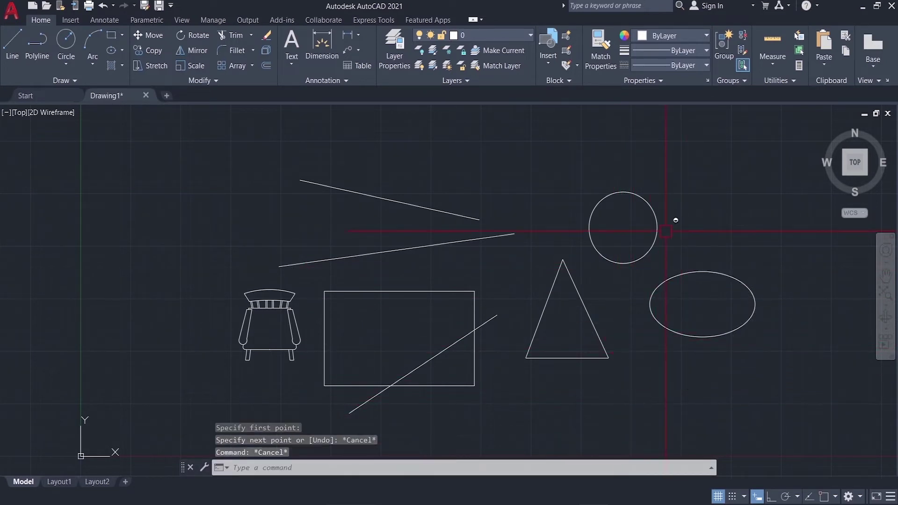
type("l")
key("Return")
right_click(678, 206, "shift")
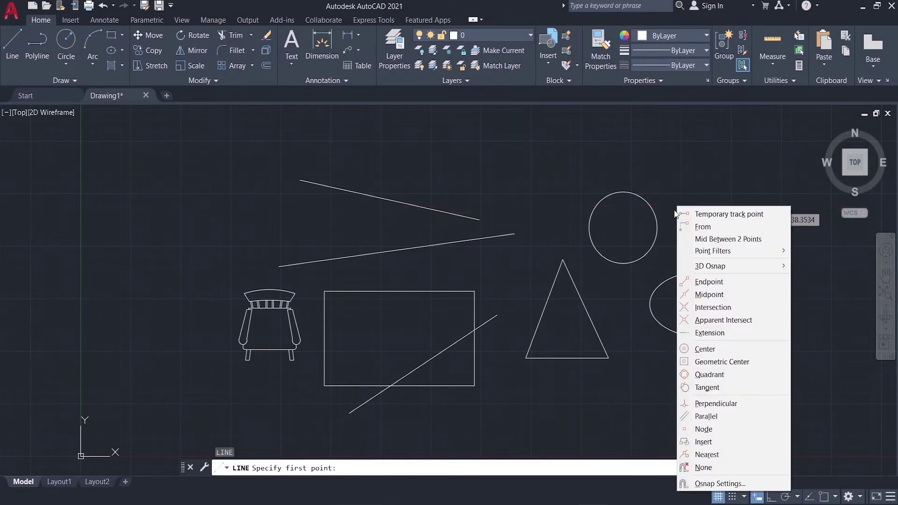
left_click(723, 386)
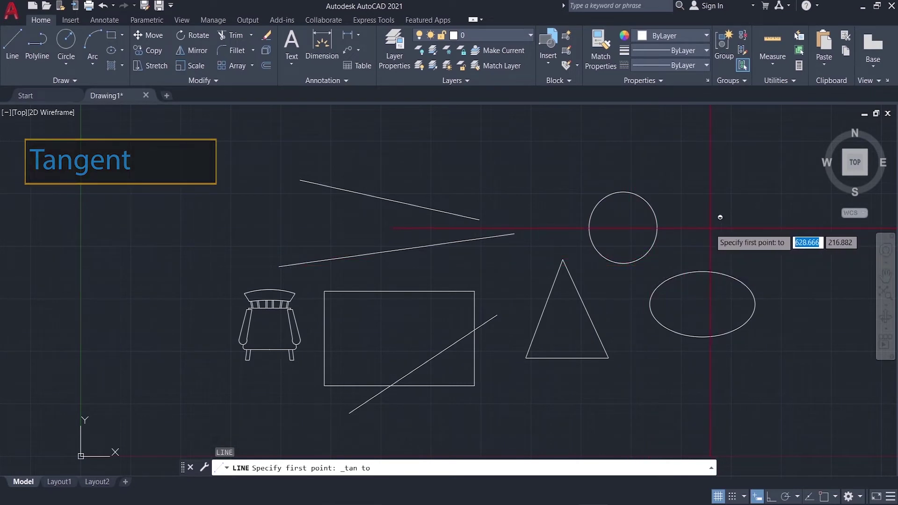
key("Escape")
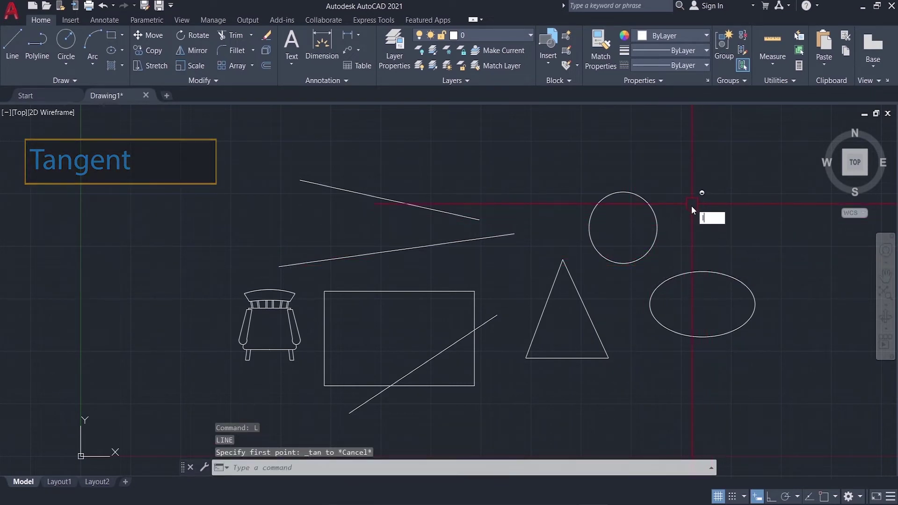
Draw a line from open space beside the circle to its upper right arc using a one-time Tangent snap
type("l")
key("Return")
left_click(680, 197)
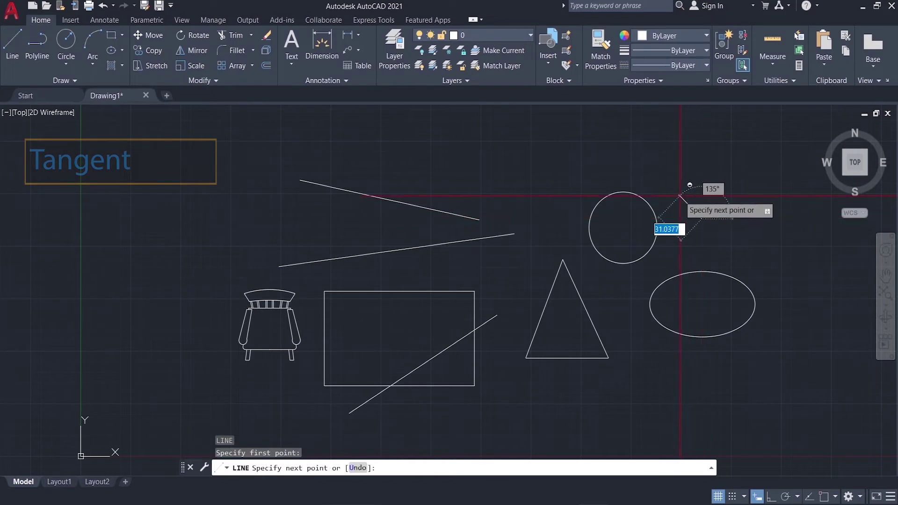
right_click(672, 189, "shift")
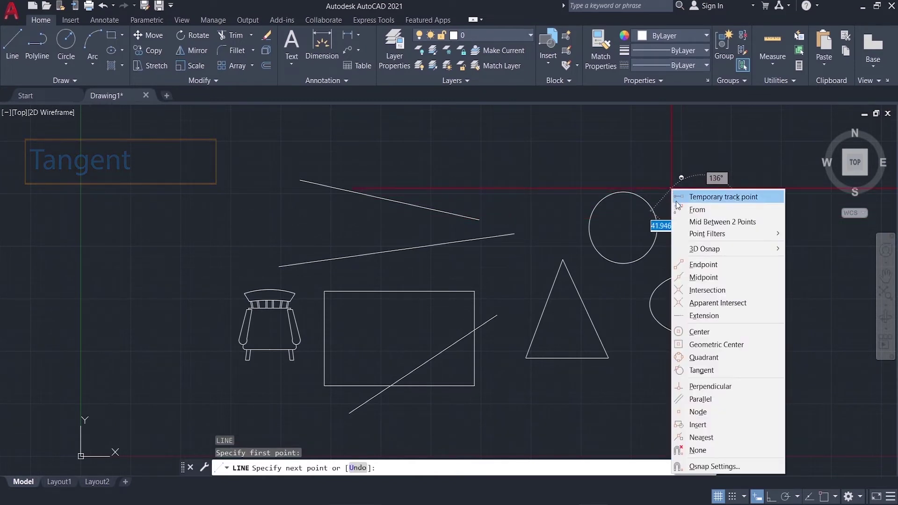
left_click(701, 370)
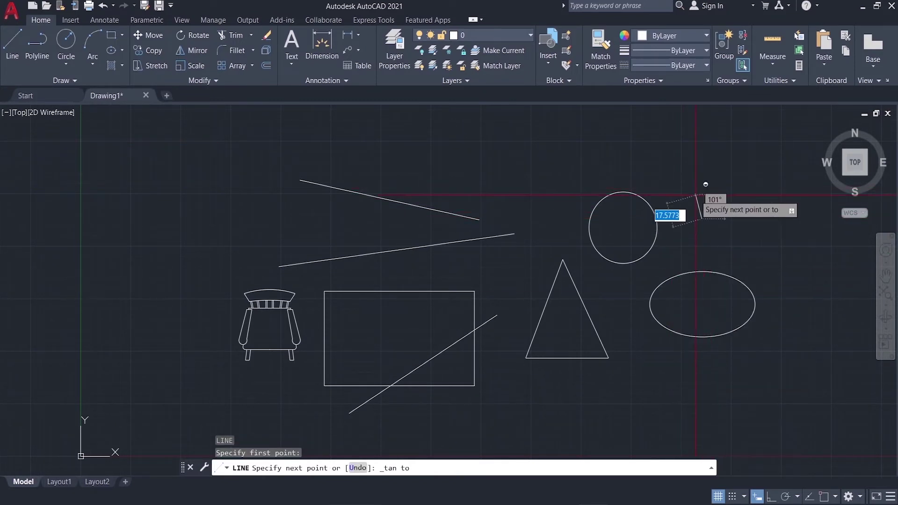
left_click(631, 188)
right_click(630, 183)
left_click(665, 196)
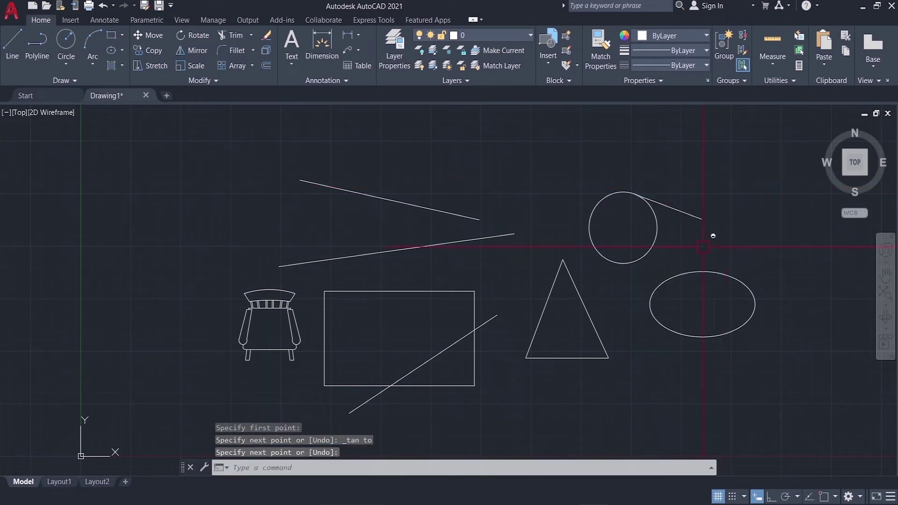
key("Escape")
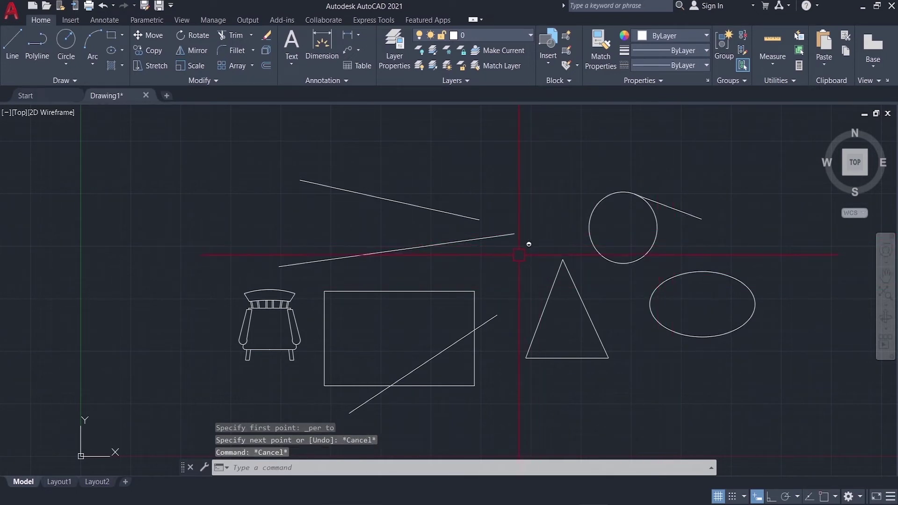
Draw a vertical line about 151 units long from above the two sloping lines to the rectangle's top edge using a one-time Perpendicular snap
type("l")
key("Return")
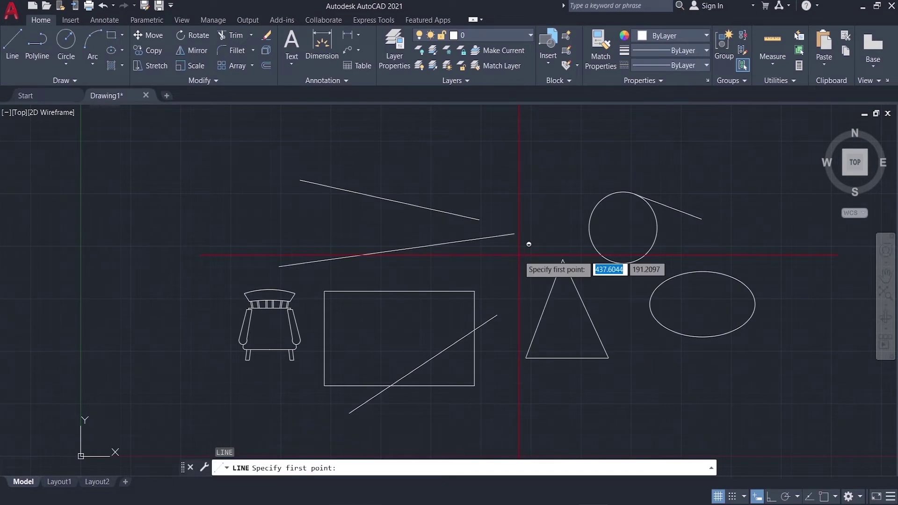
left_click(405, 132)
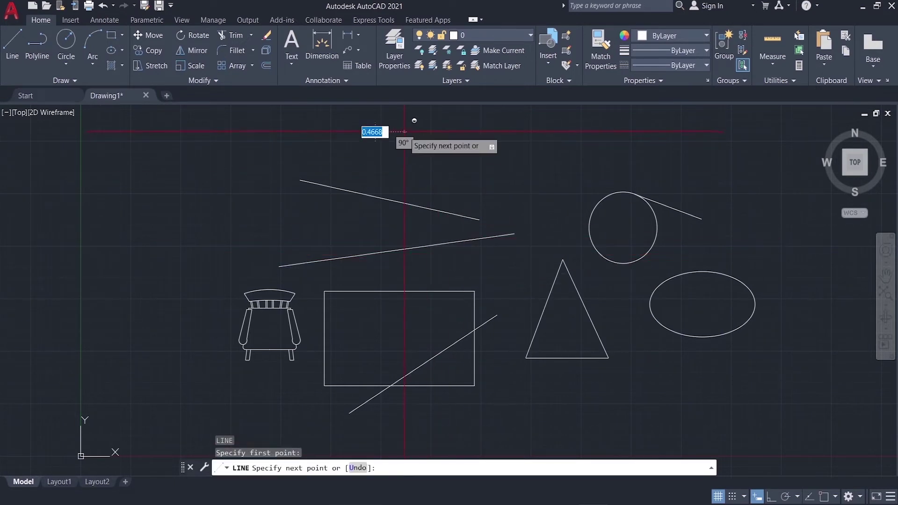
right_click(413, 279, "shift")
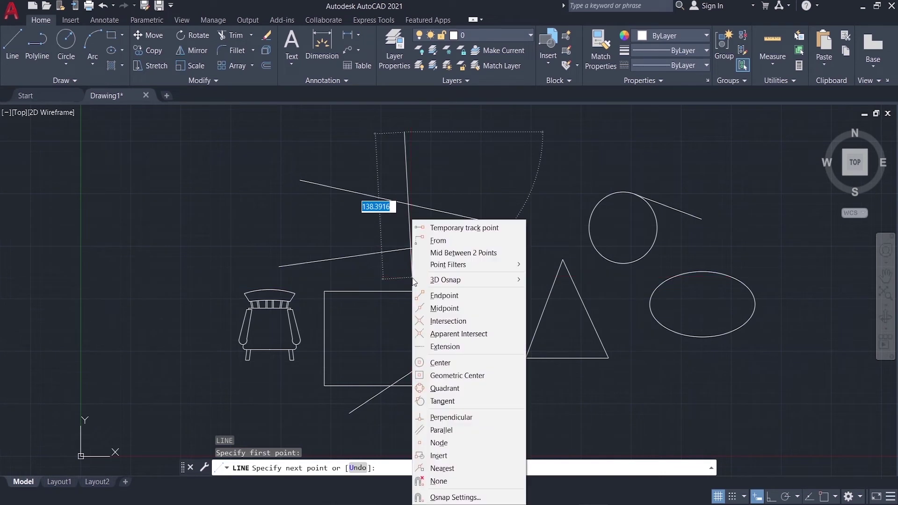
left_click(471, 417)
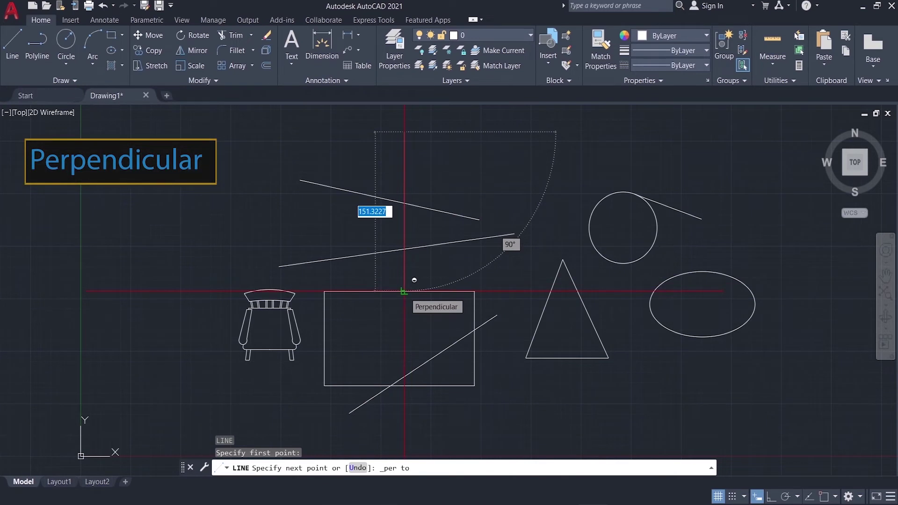
left_click(405, 291)
key("Return")
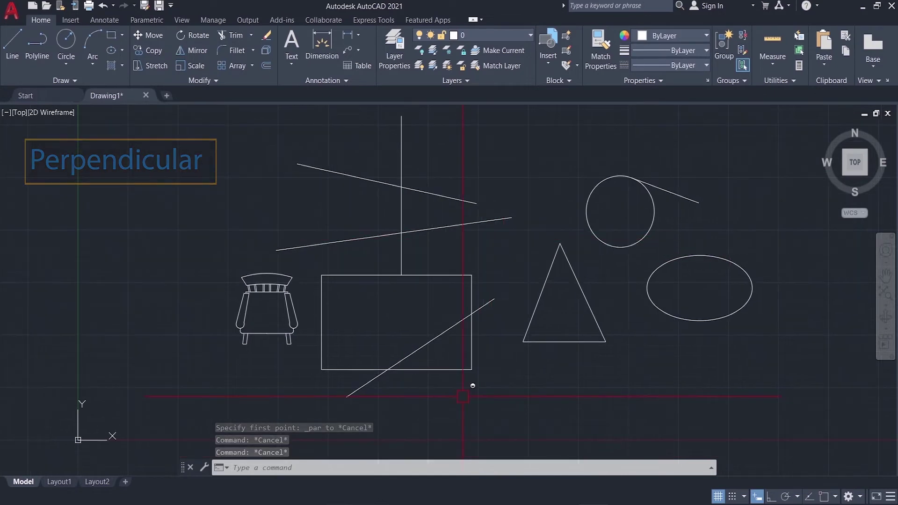
Draw a long line from below the rectangle up past the ellipse, parallel to the rectangle's diagonal crossing line, using a one-time Parallel snap
type("l")
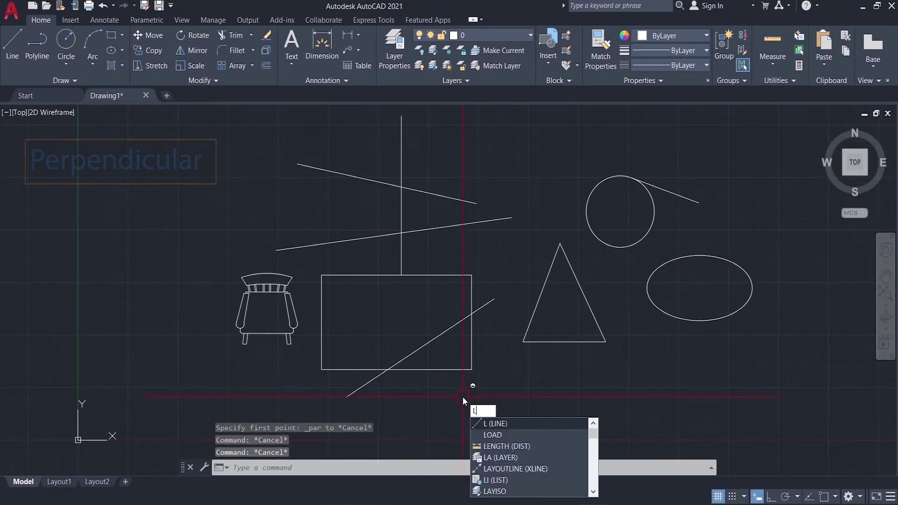
key("Return")
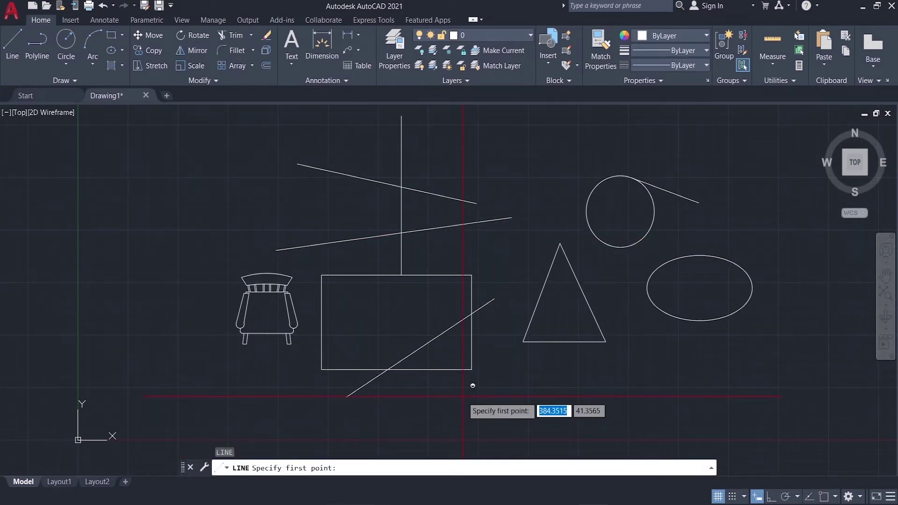
left_click(437, 429)
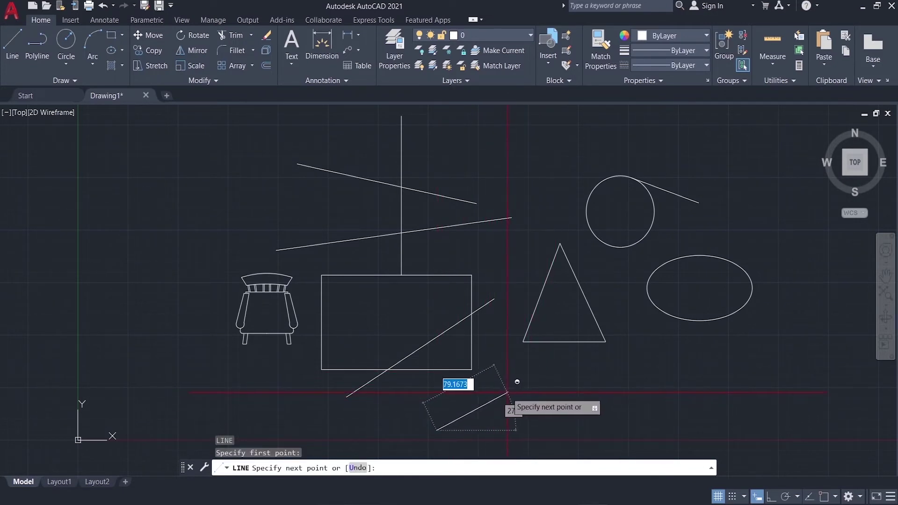
right_click(487, 343, "shift")
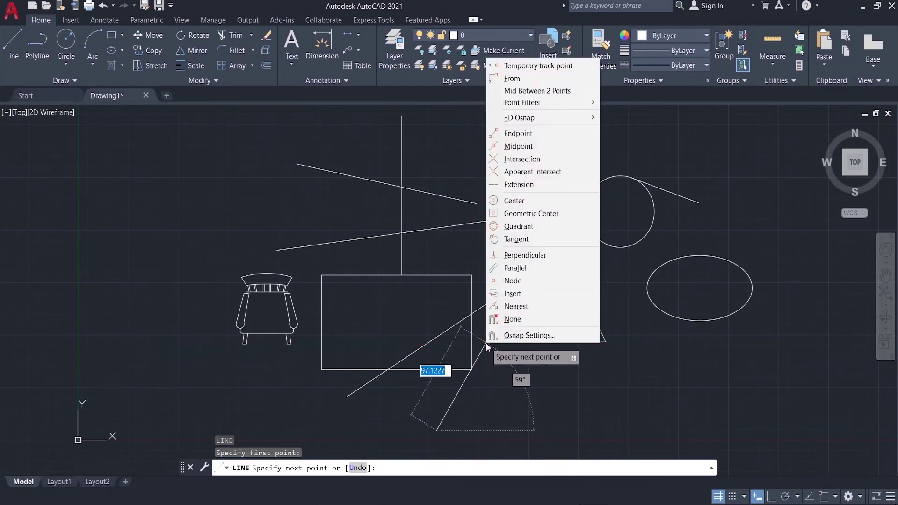
left_click(530, 269)
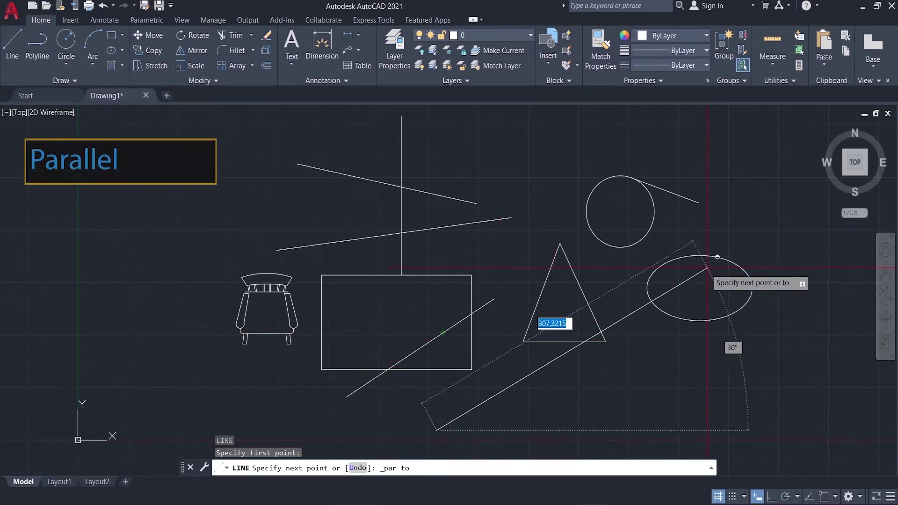
left_click(786, 202)
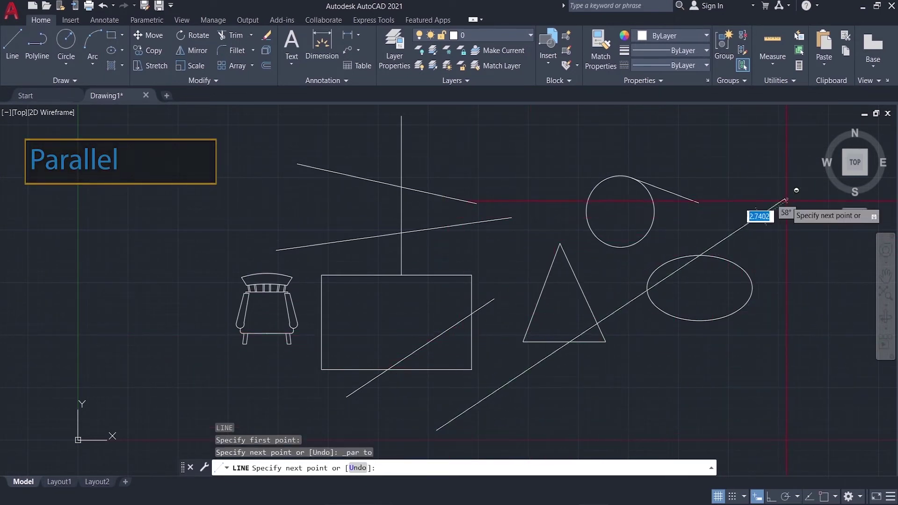
key("Escape")
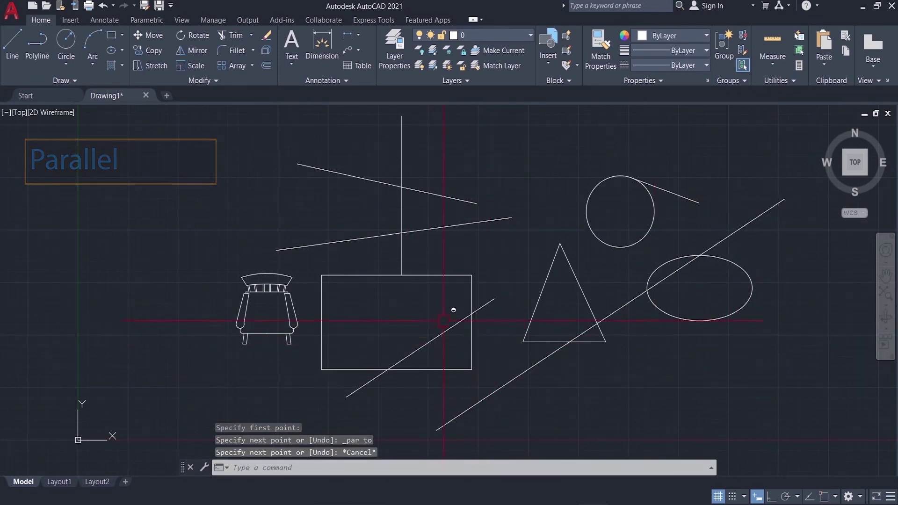
Place six scattered single points in the open area between the triangle and the ellipse, below both
middle_click_drag(563, 343, 544, 333)
middle_click_drag(544, 333, 529, 324)
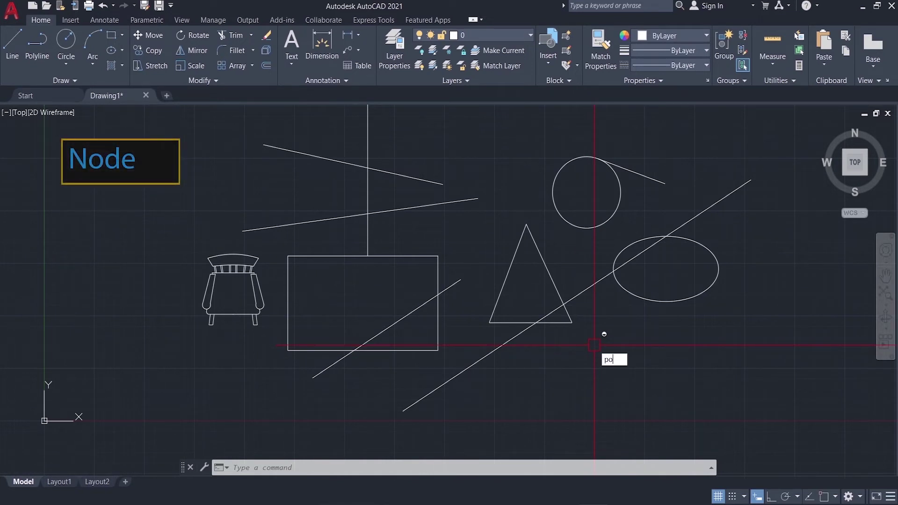
key("Return")
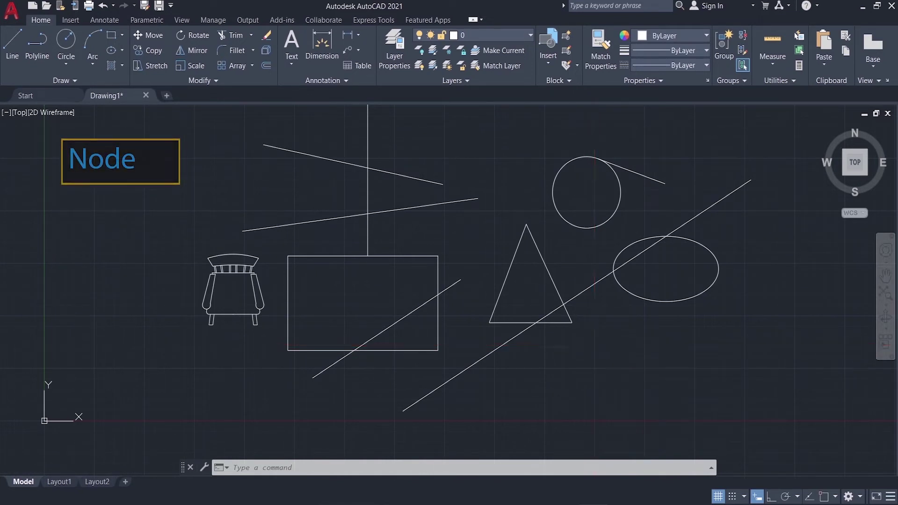
left_click(558, 373)
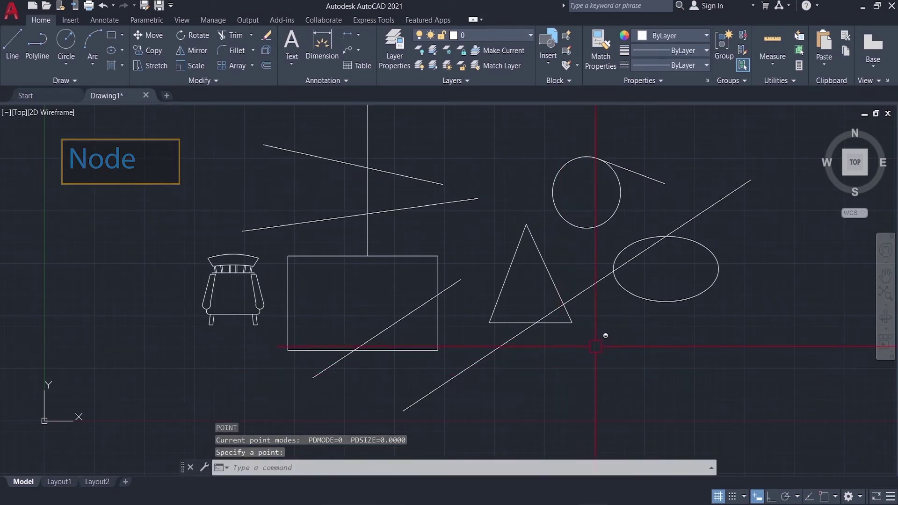
key("Return")
left_click(598, 342)
key("Return")
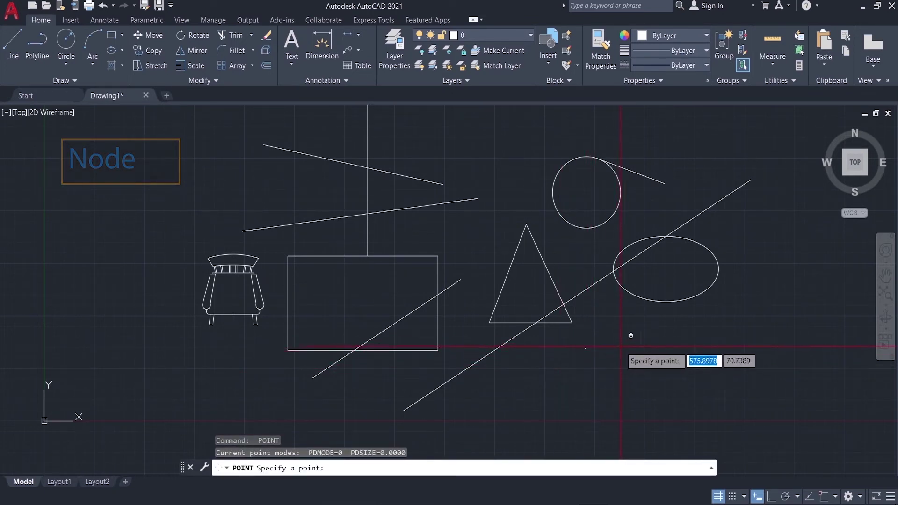
left_click(625, 344)
key("Return")
left_click(644, 364)
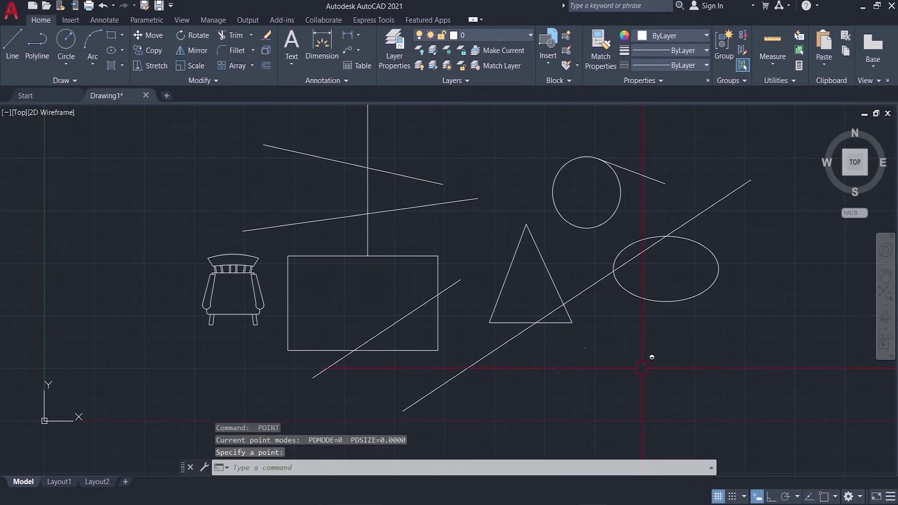
key("Return")
left_click(622, 380)
key("Return")
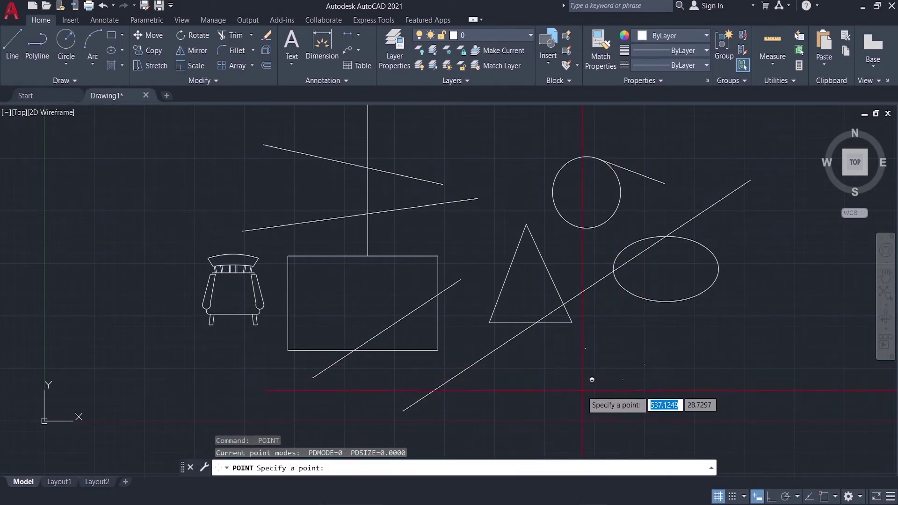
left_click(581, 390)
key("Escape")
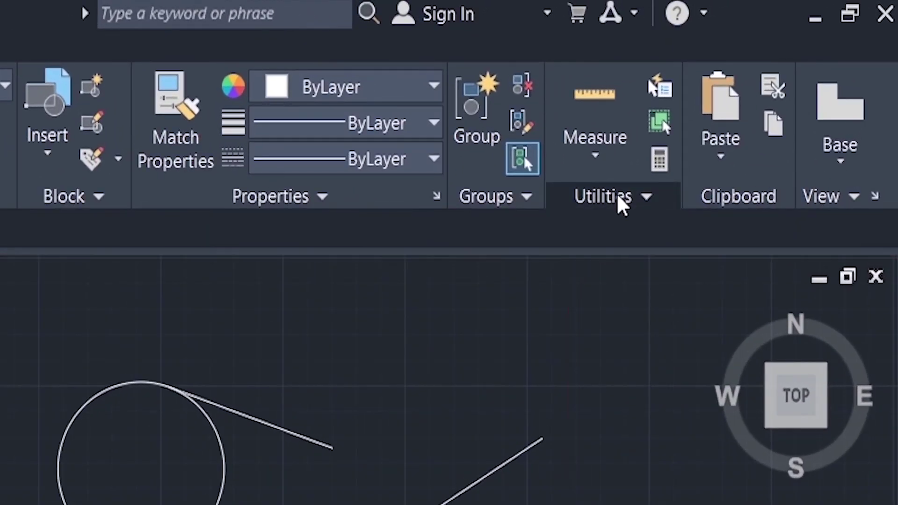
Set the point style to the circle with a cross extending through it, keeping size 5% relative to screen
left_click(622, 204)
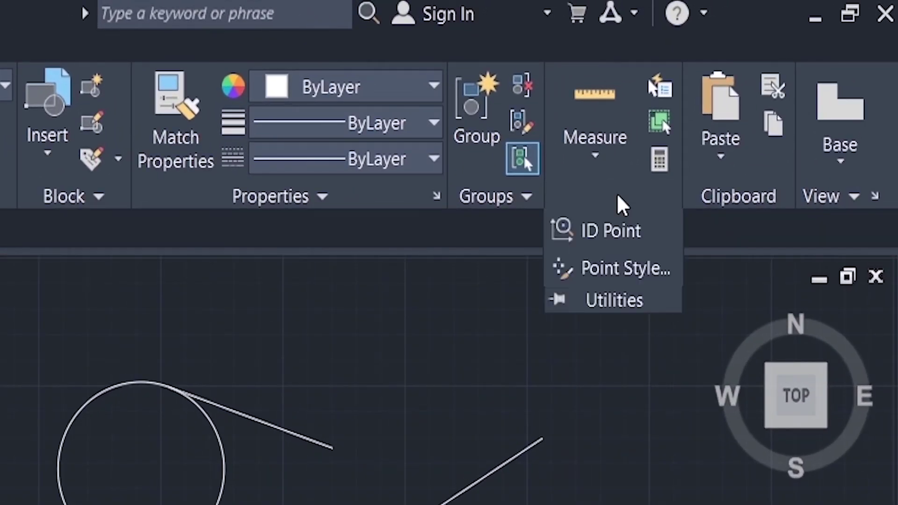
left_click(621, 271)
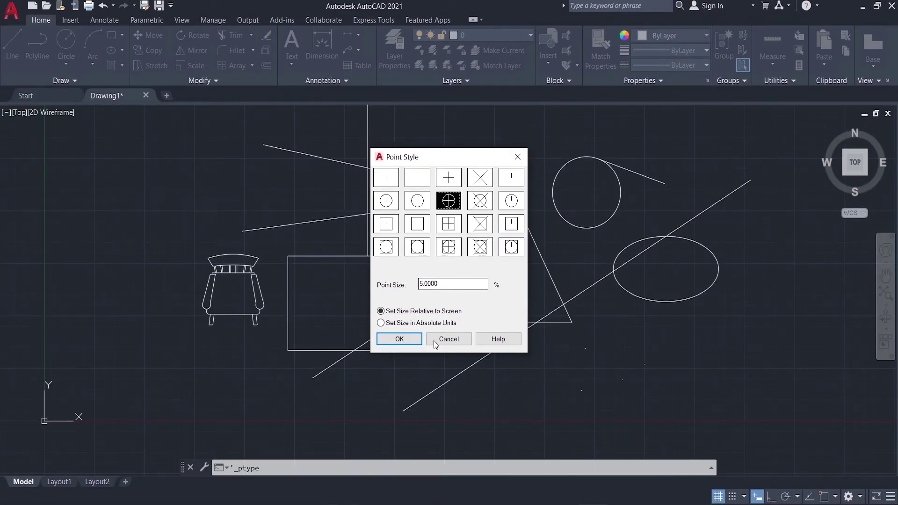
left_click(400, 339)
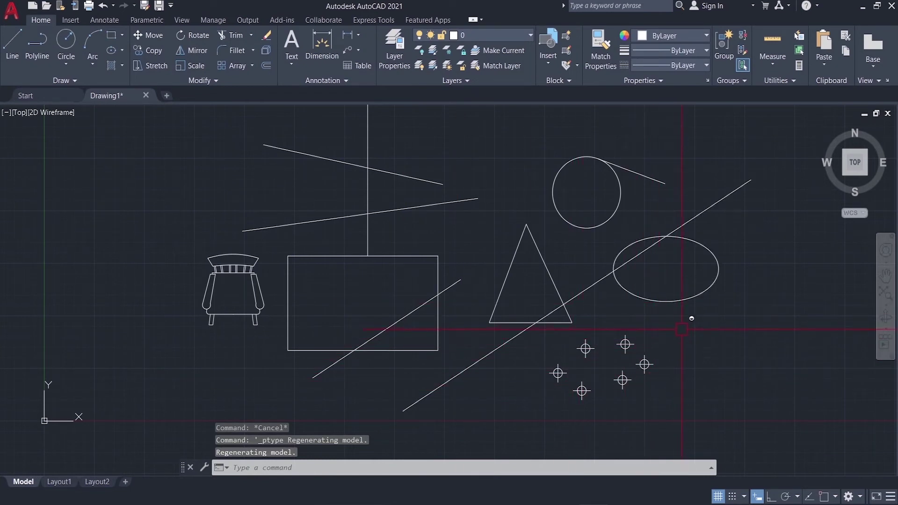
key("Escape")
Try starting a line from the upper-right point of the scattered group using a one-time Node snap, and cancel it
type("l")
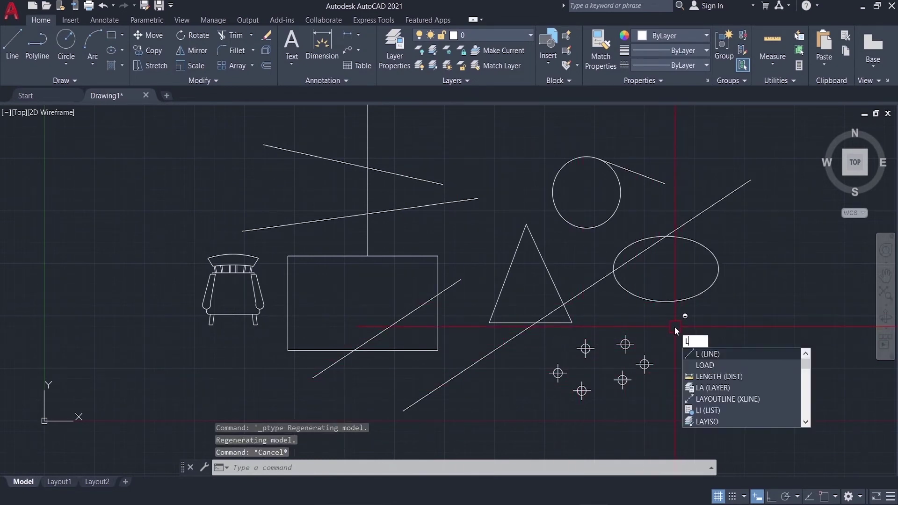
key("Return")
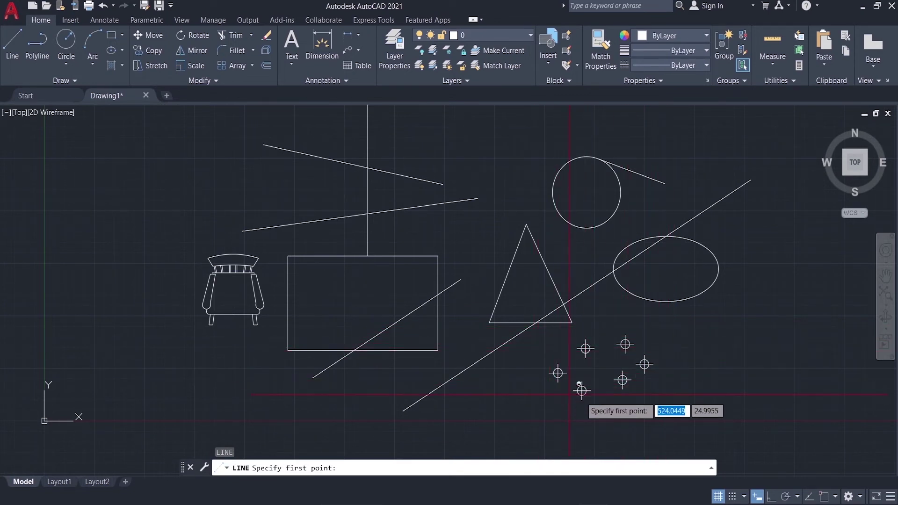
right_click(643, 330, "shift")
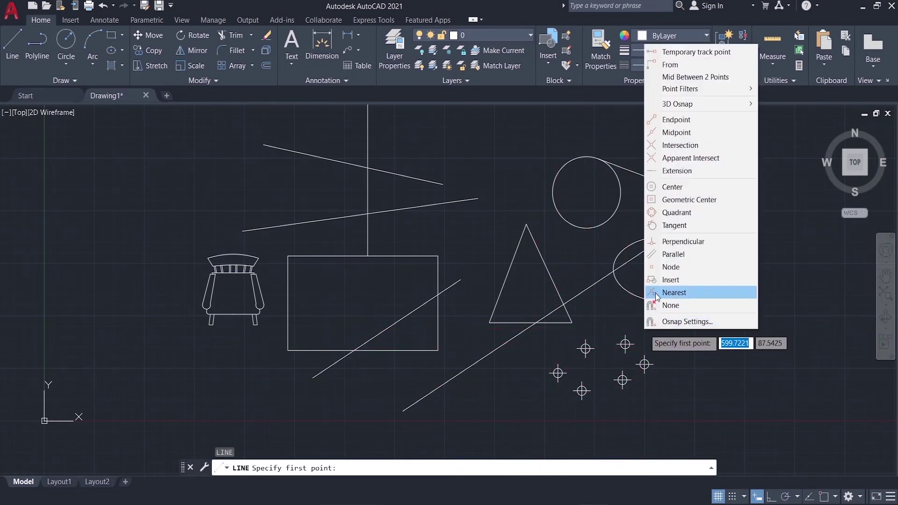
left_click(670, 269)
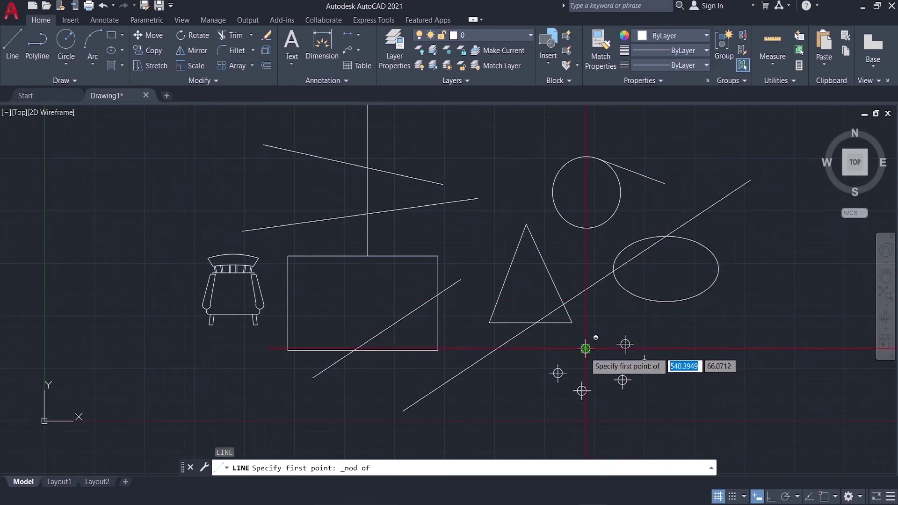
left_click(626, 345)
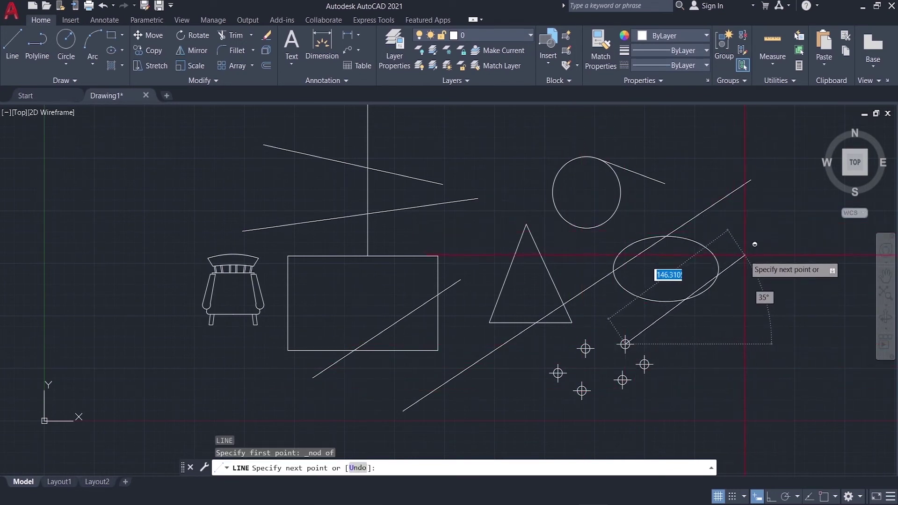
key("Escape")
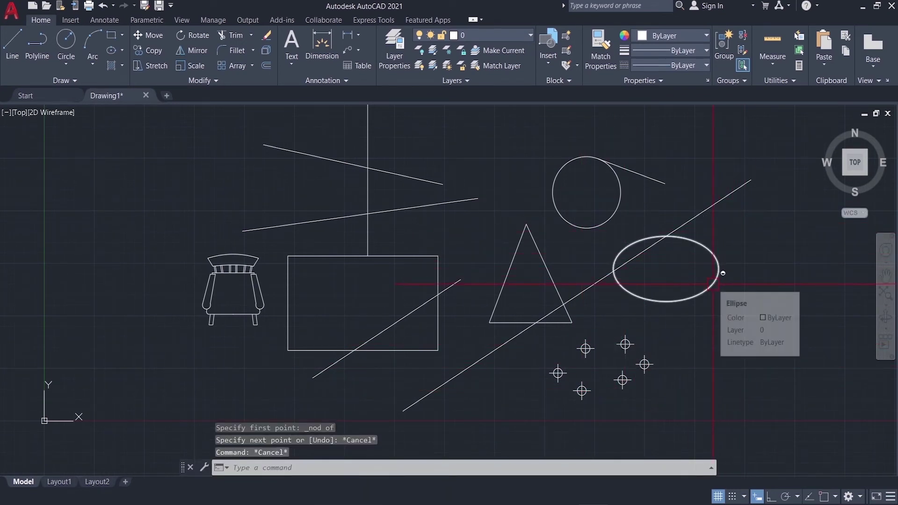
Try starting a line from the chair block's insertion point using a one-time Insert snap, and cancel it
type("L")
key("Return")
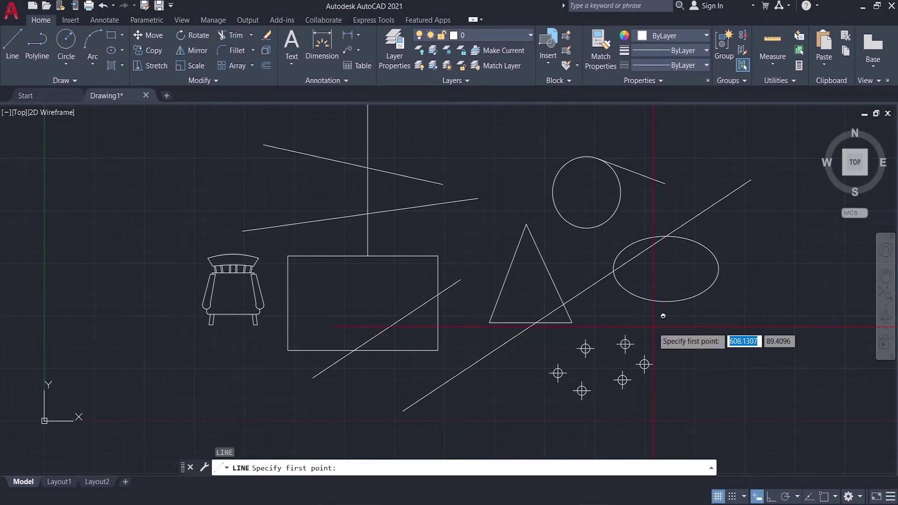
right_click(648, 323, "shift")
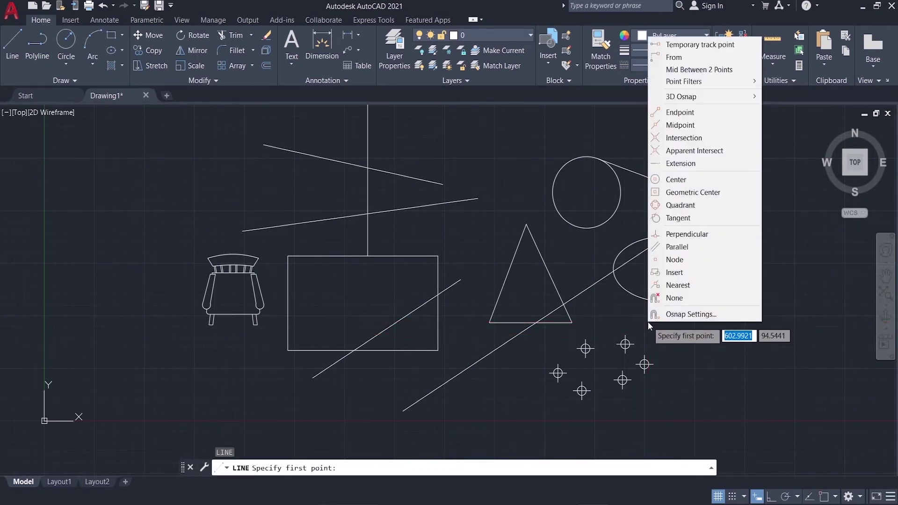
left_click(692, 273)
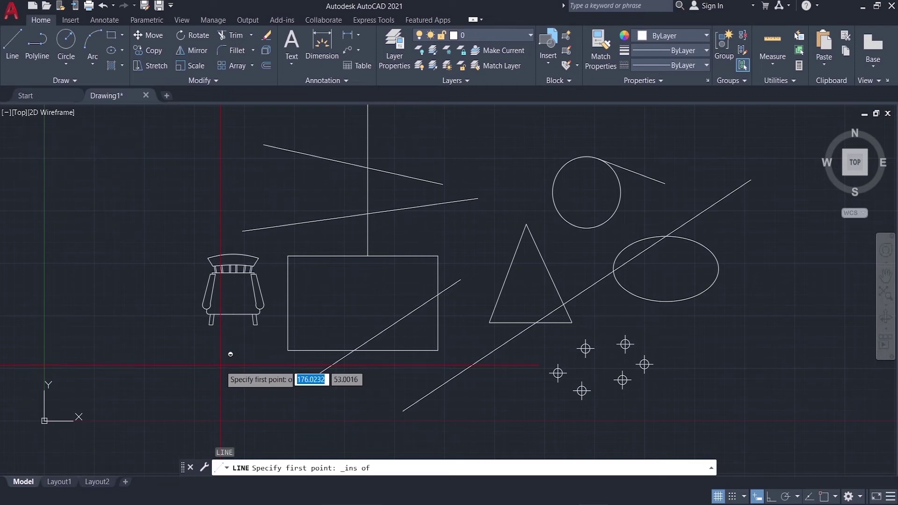
left_click(233, 255)
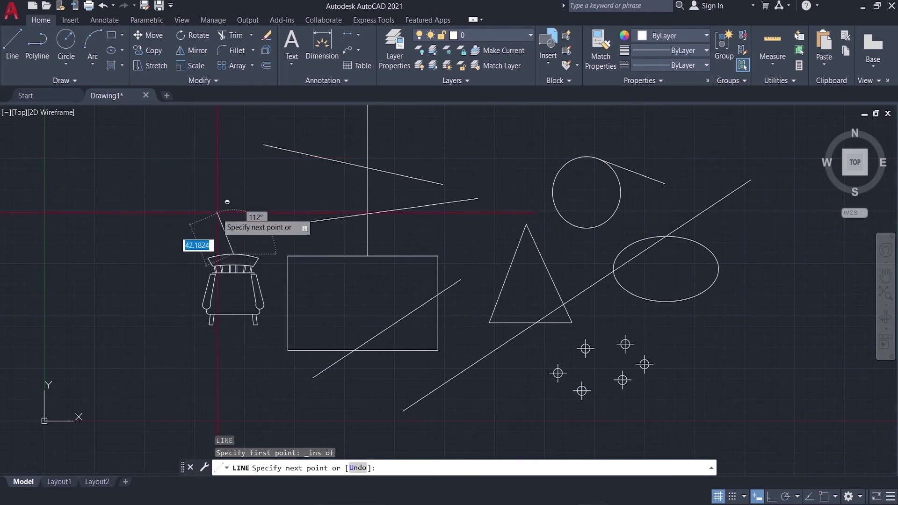
key("Escape")
key("Escape")
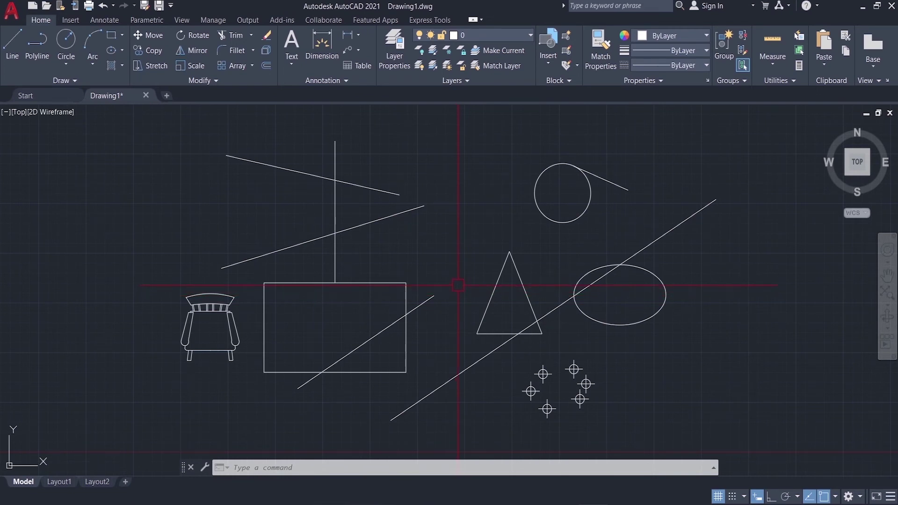
Try starting a line with a one-time Nearest snap
type("l")
key("Return")
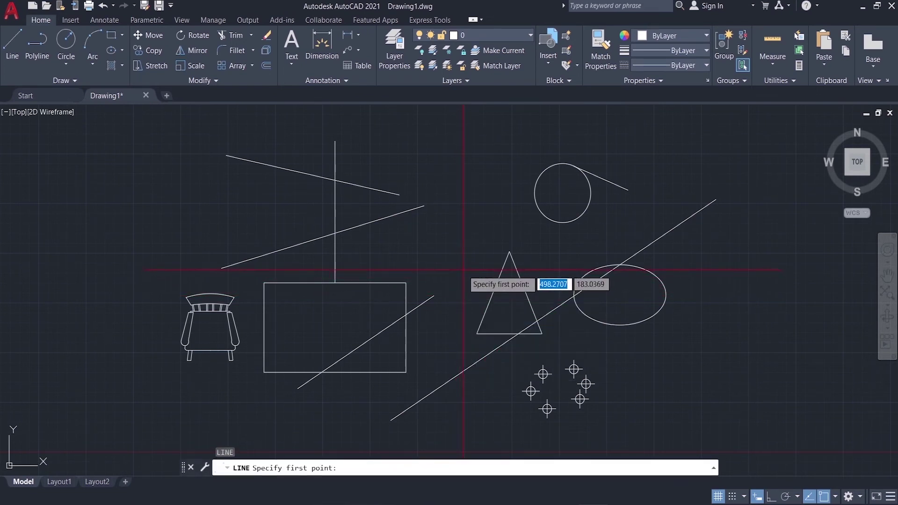
right_click(464, 269, "shift")
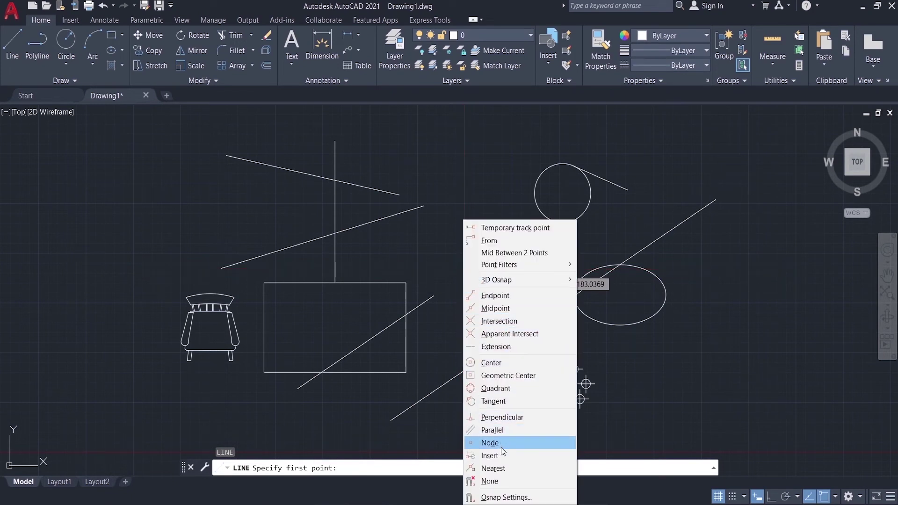
left_click(505, 466)
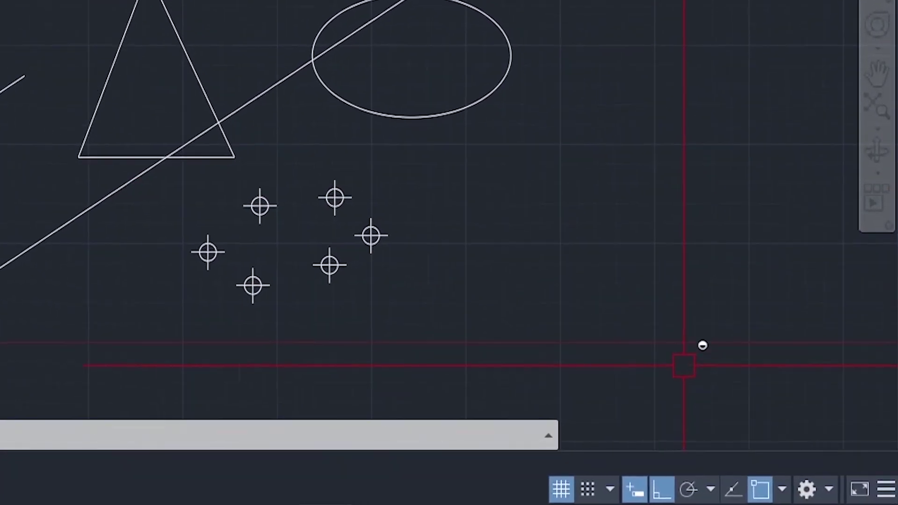
Turn on object snap tracking and begin a polyline right of the ellipse with a 150-unit horizontal segment and a 50-unit downward segment
left_click(733, 489)
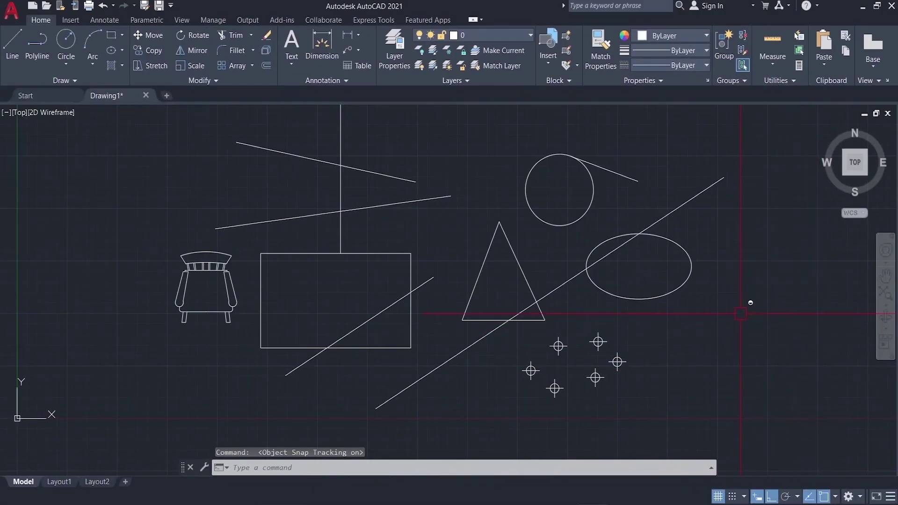
mouse_move(751, 302)
middle_mouse_down()
mouse_move(675, 305)
mouse_move(696, 247)
mouse_move(645, 271)
middle_mouse_up()
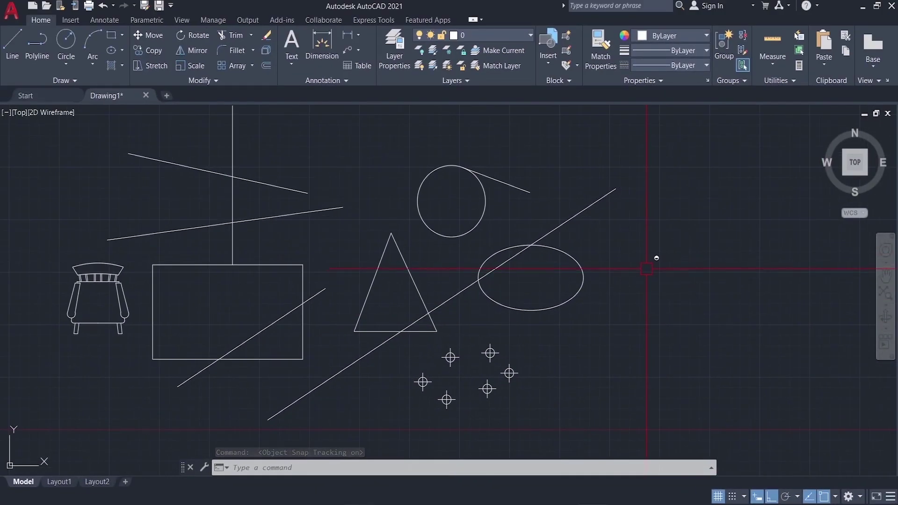
type("pl")
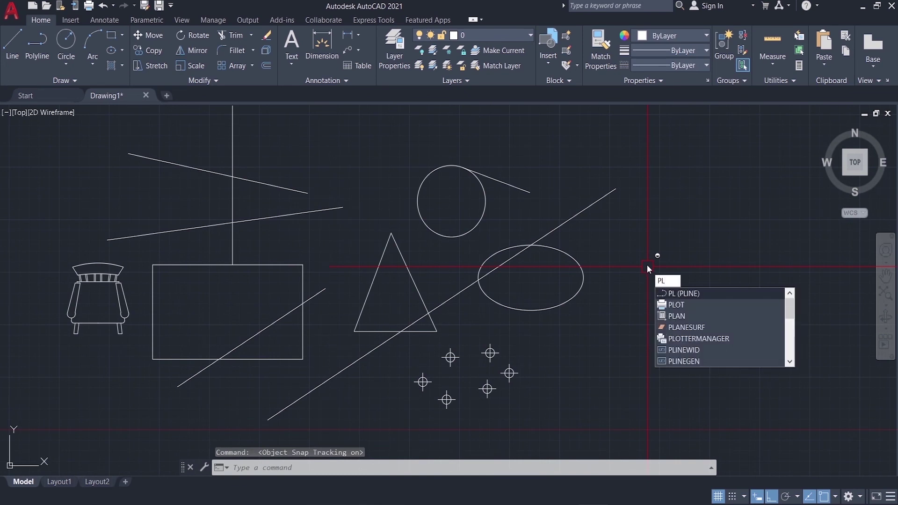
key("Return")
left_click(635, 238)
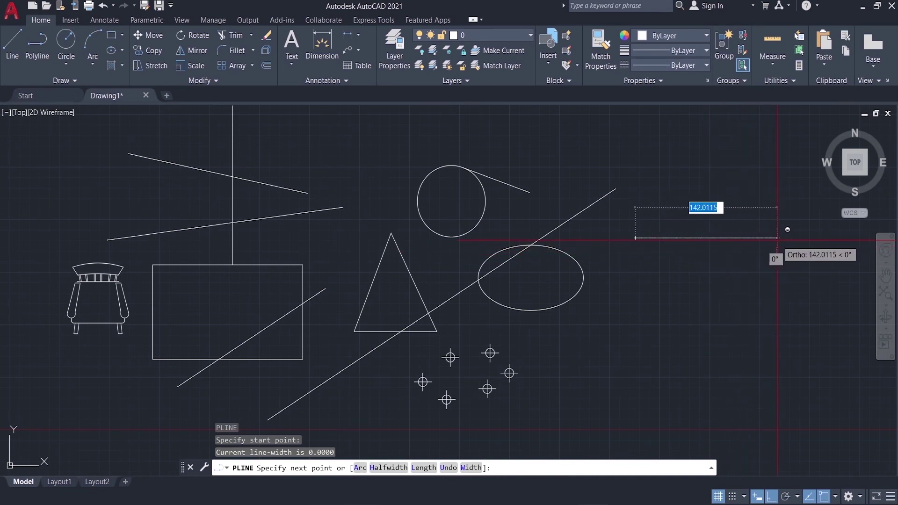
type("150")
key("Return")
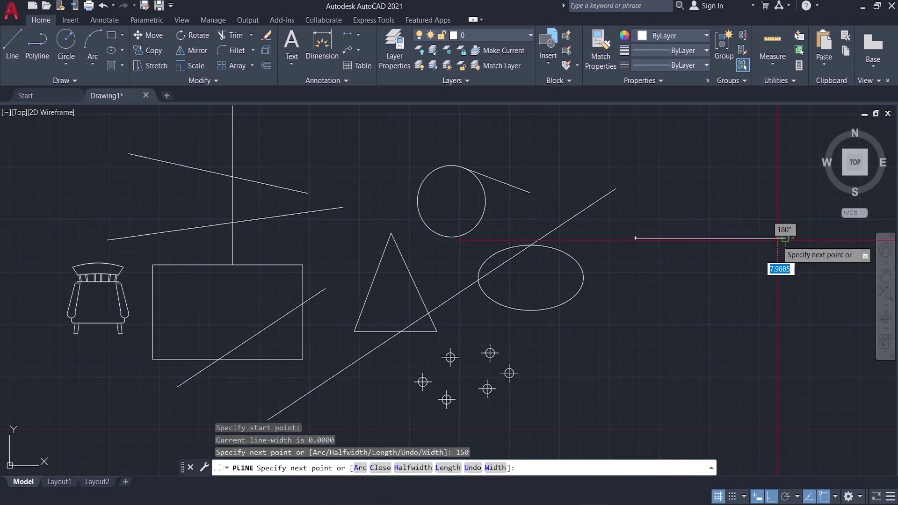
type("50")
key("Return")
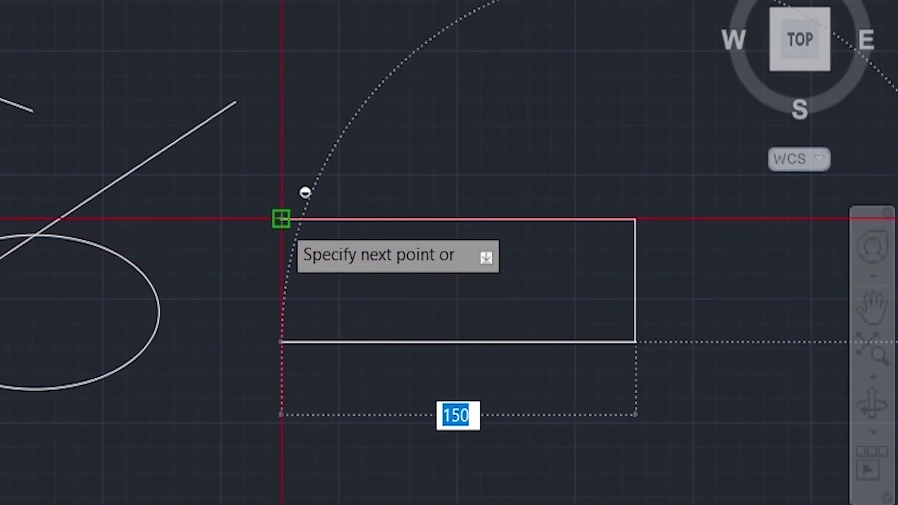
Complete the polyline as a rectangle, tracking its lower-left corner vertically from the start point and ending back at the start
left_click(281, 344)
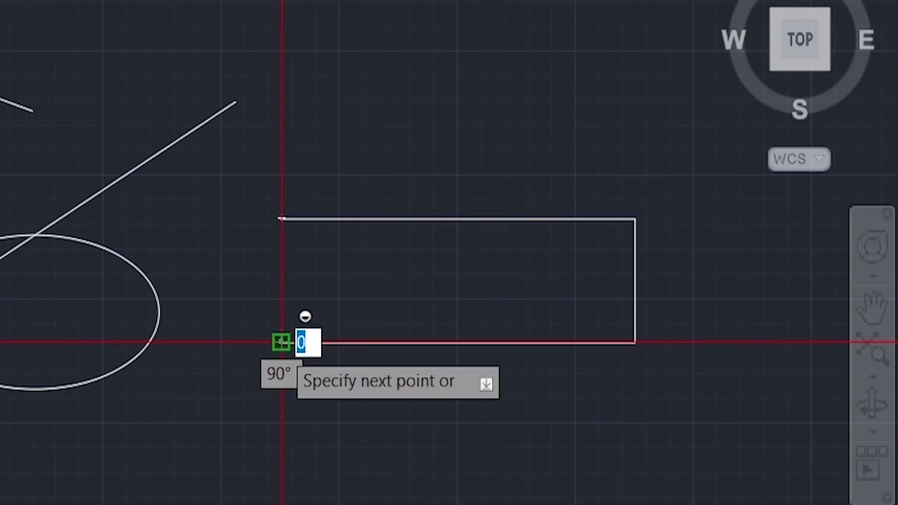
left_click(280, 219)
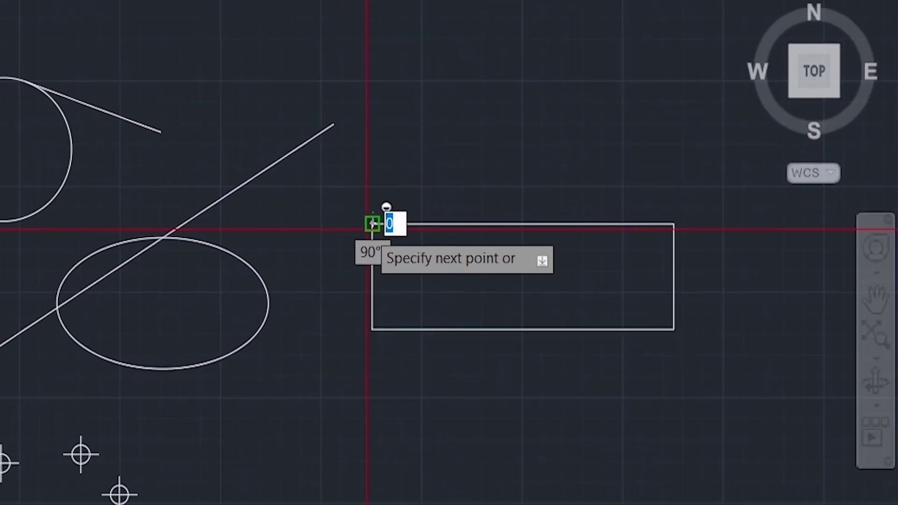
key("Return")
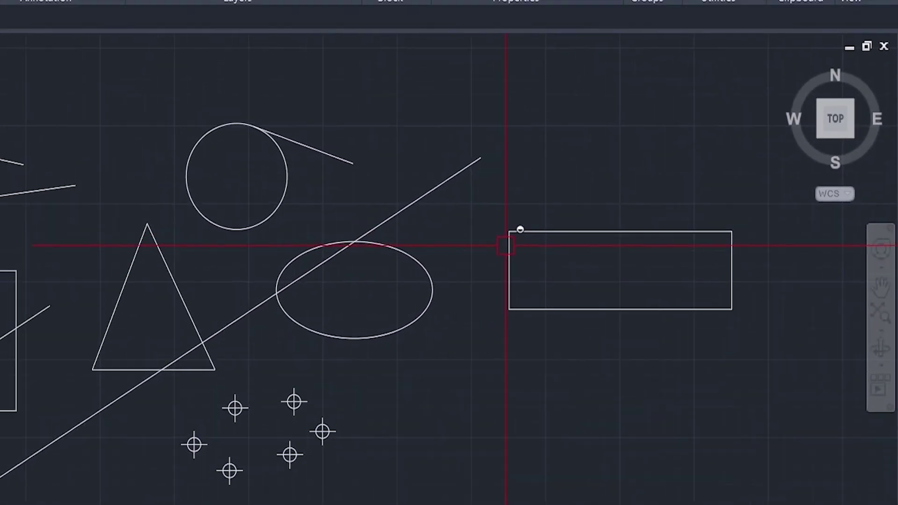
middle_click_drag(458, 380, 384, 360)
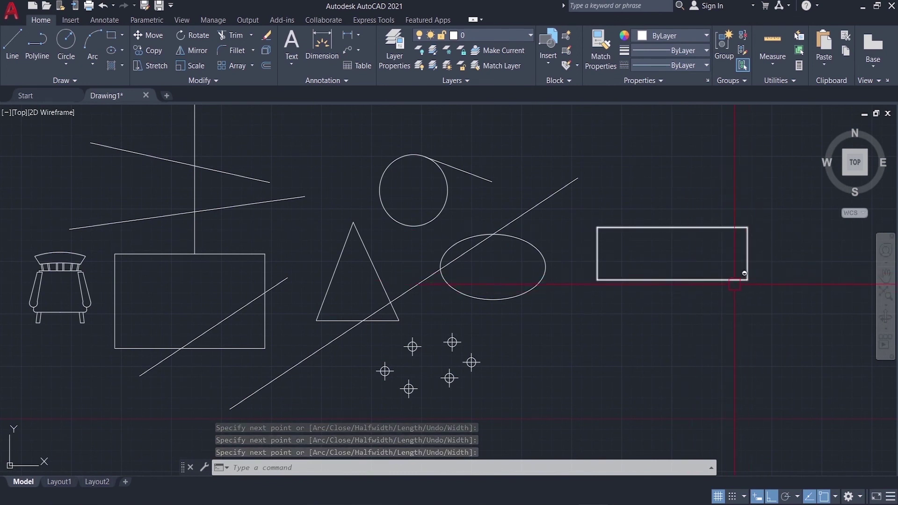
middle_click_drag(692, 286, 694, 291)
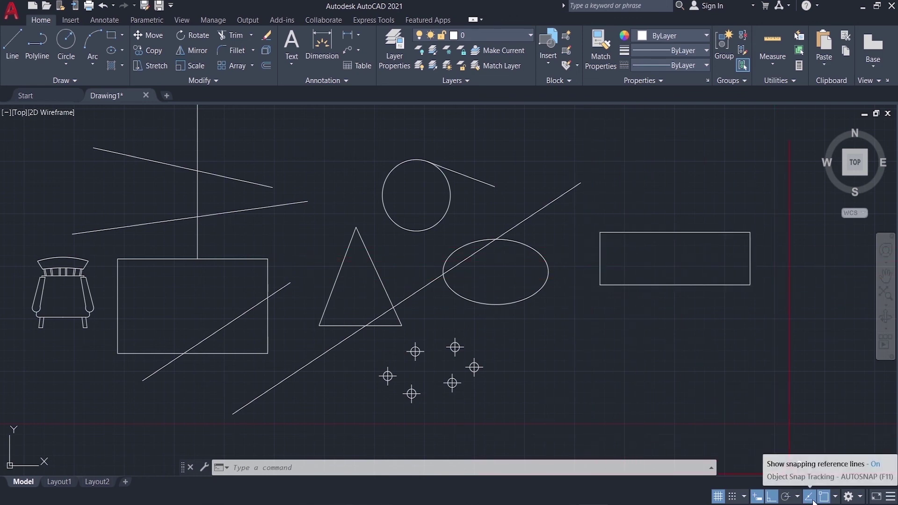
middle_click_drag(351, 162, 471, 214)
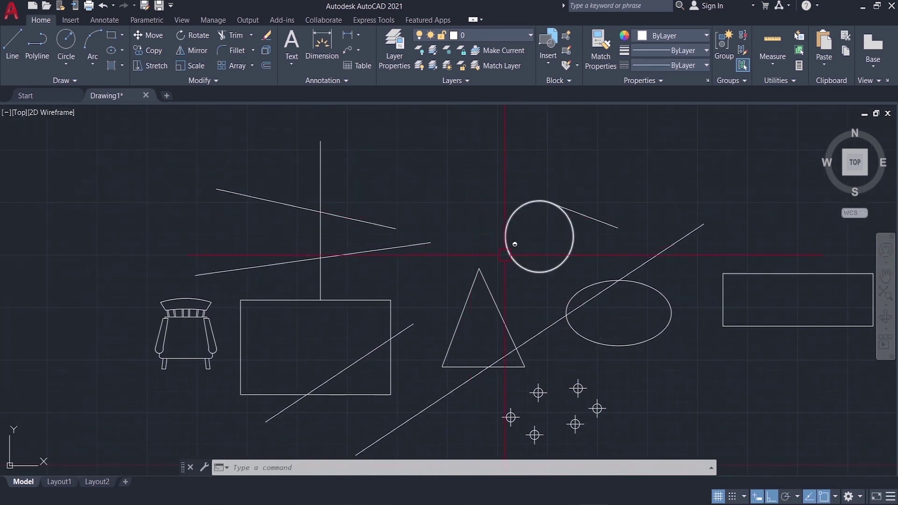
middle_click_drag(504, 255, 506, 231)
key("Escape")
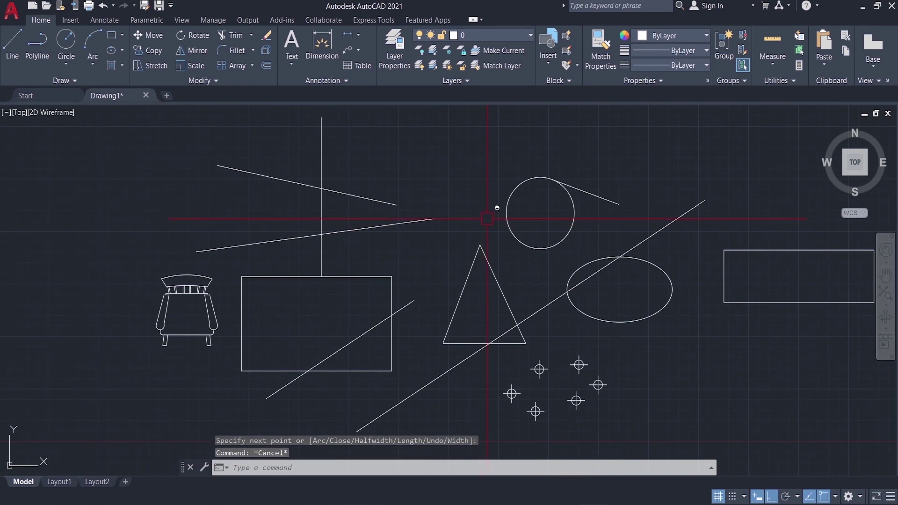